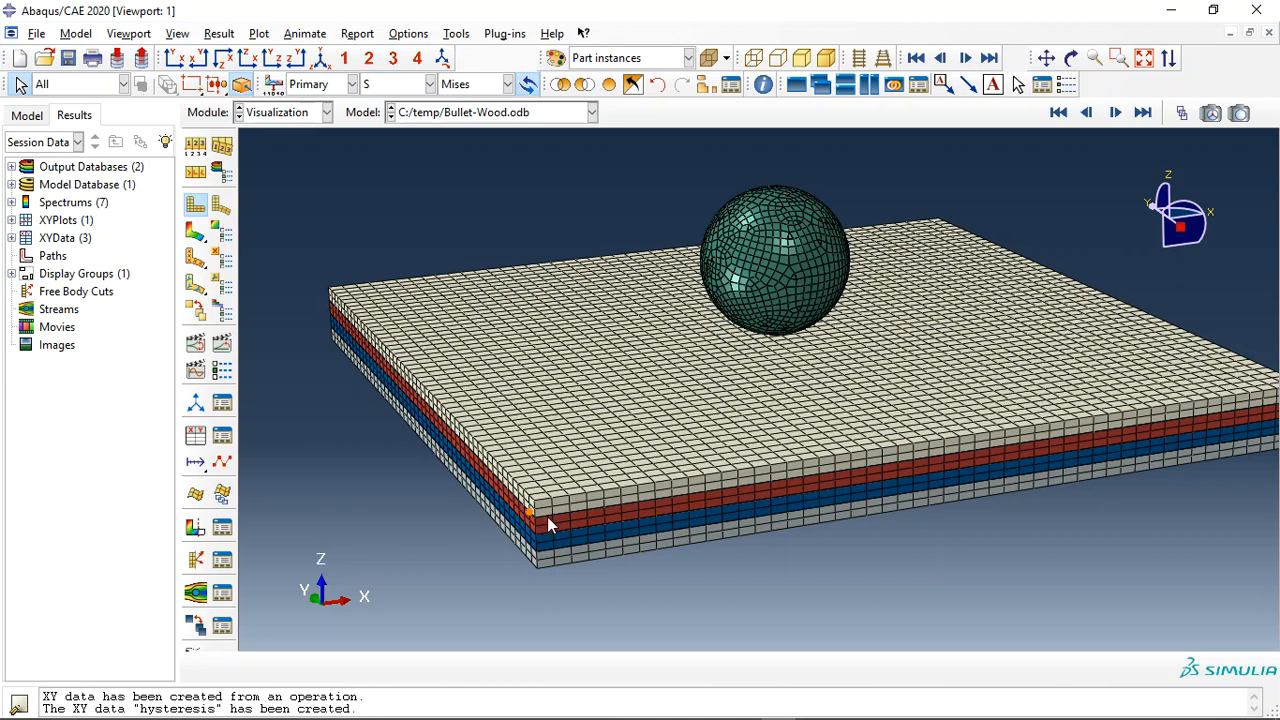
Display the Mises stress contours on the deformed bullet and wood plate, seen from an oblique angle
scroll(560, 555, up, 3)
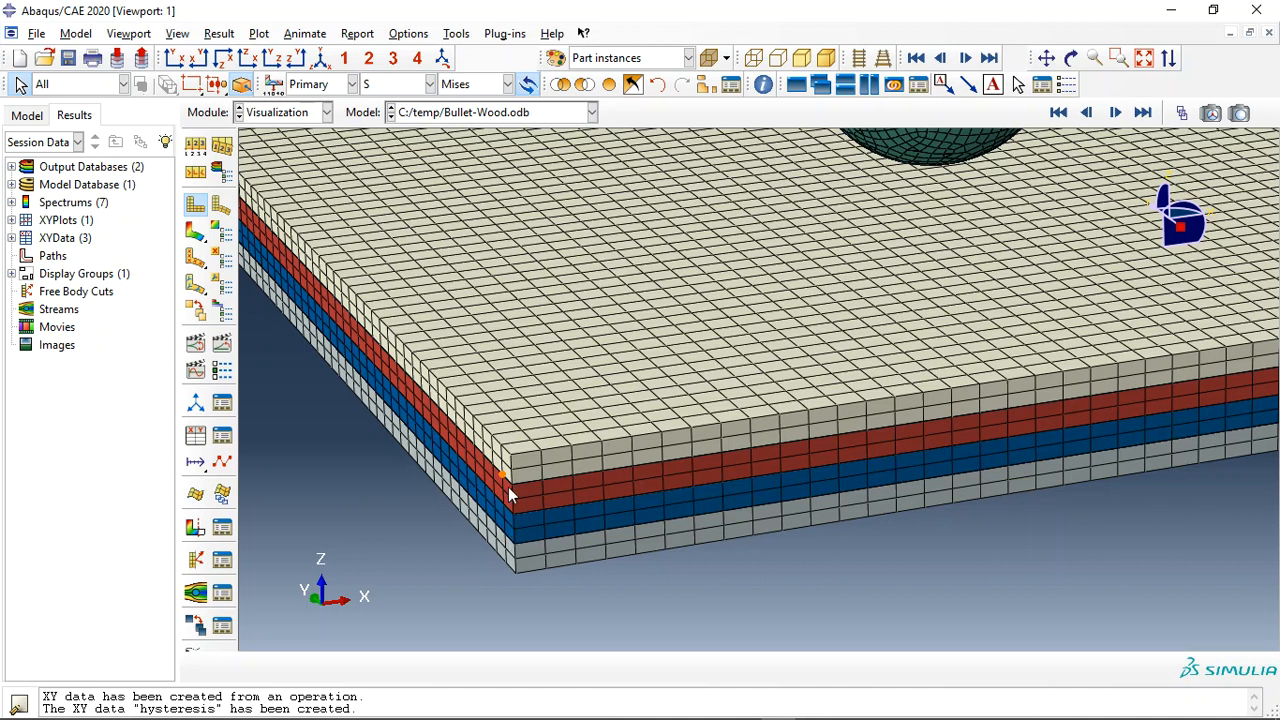
scroll(508, 556, down, 4)
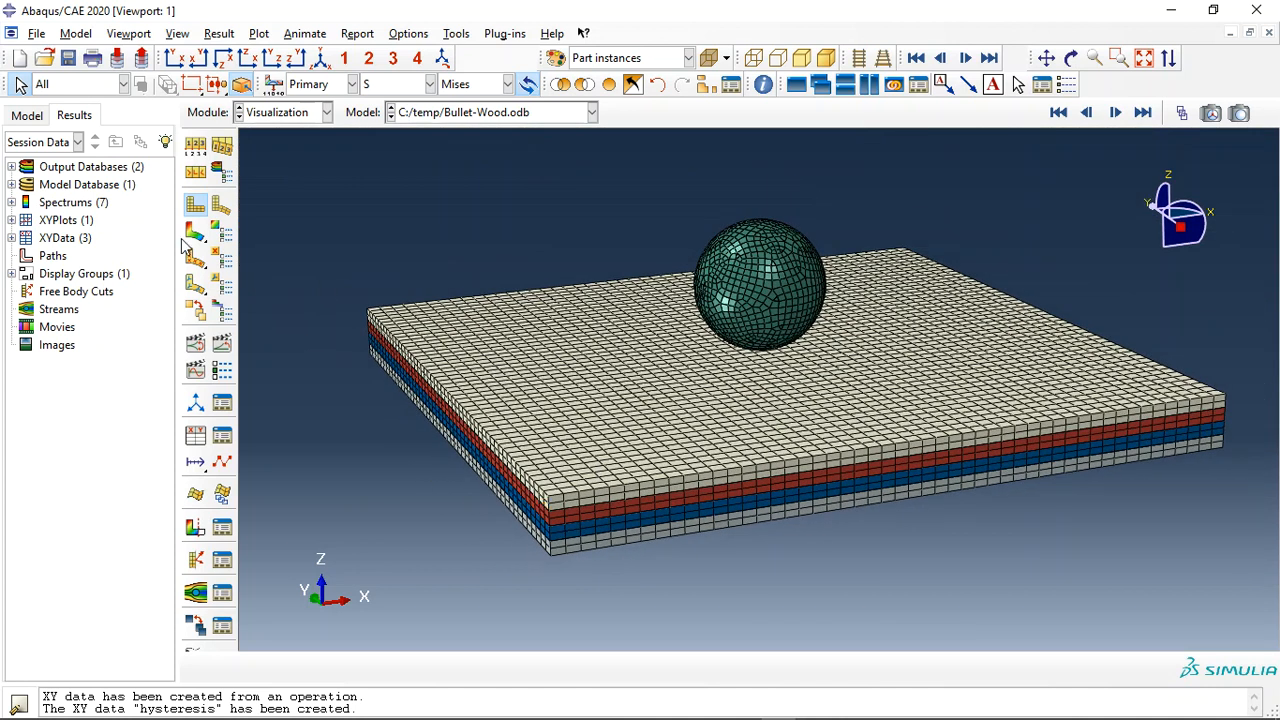
click(195, 231)
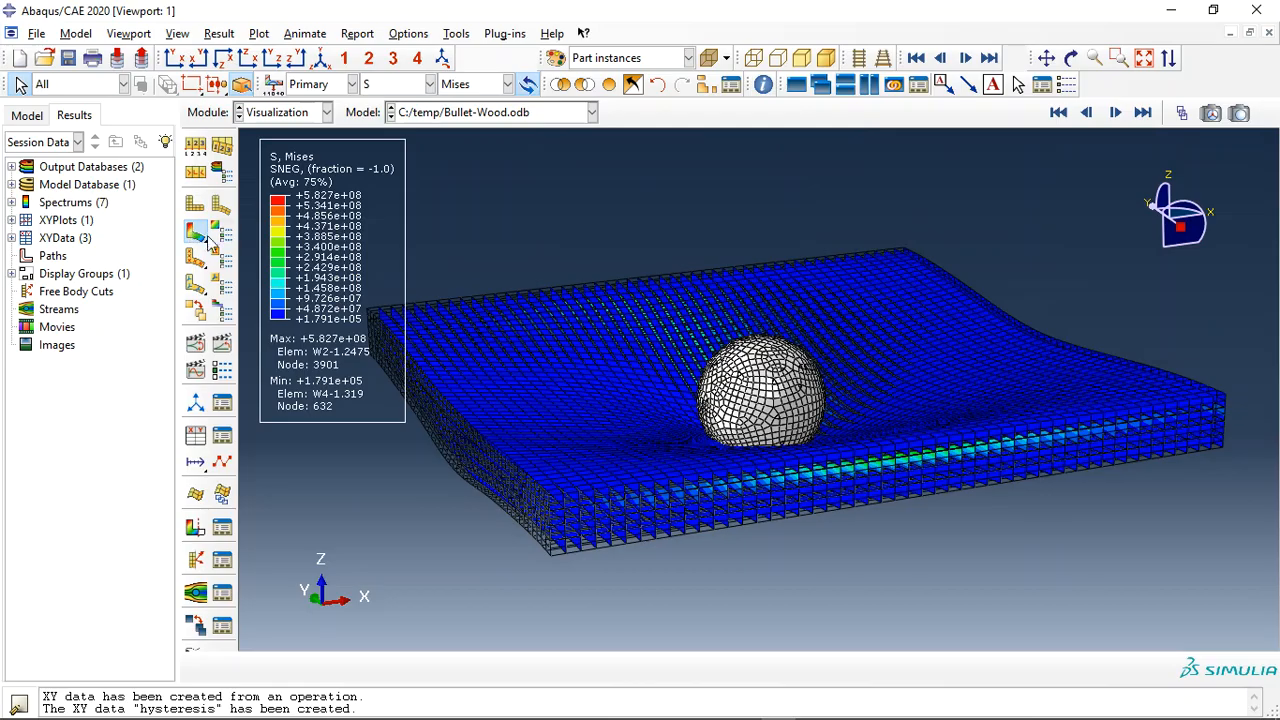
click(1070, 58)
drag(709, 449, 450, 332)
key(Escape)
Set the contour plot's maximum limit to 5.82688E+07 and uncover the stress legend
click(221, 233)
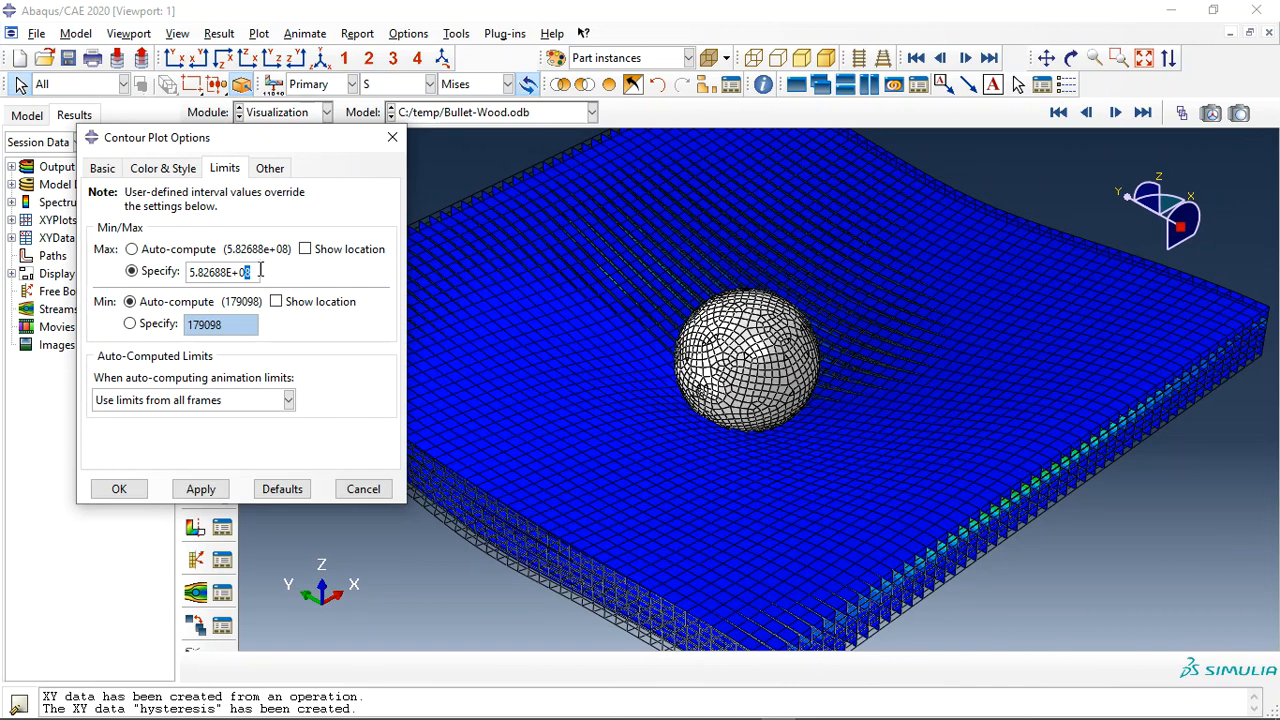
click(196, 490)
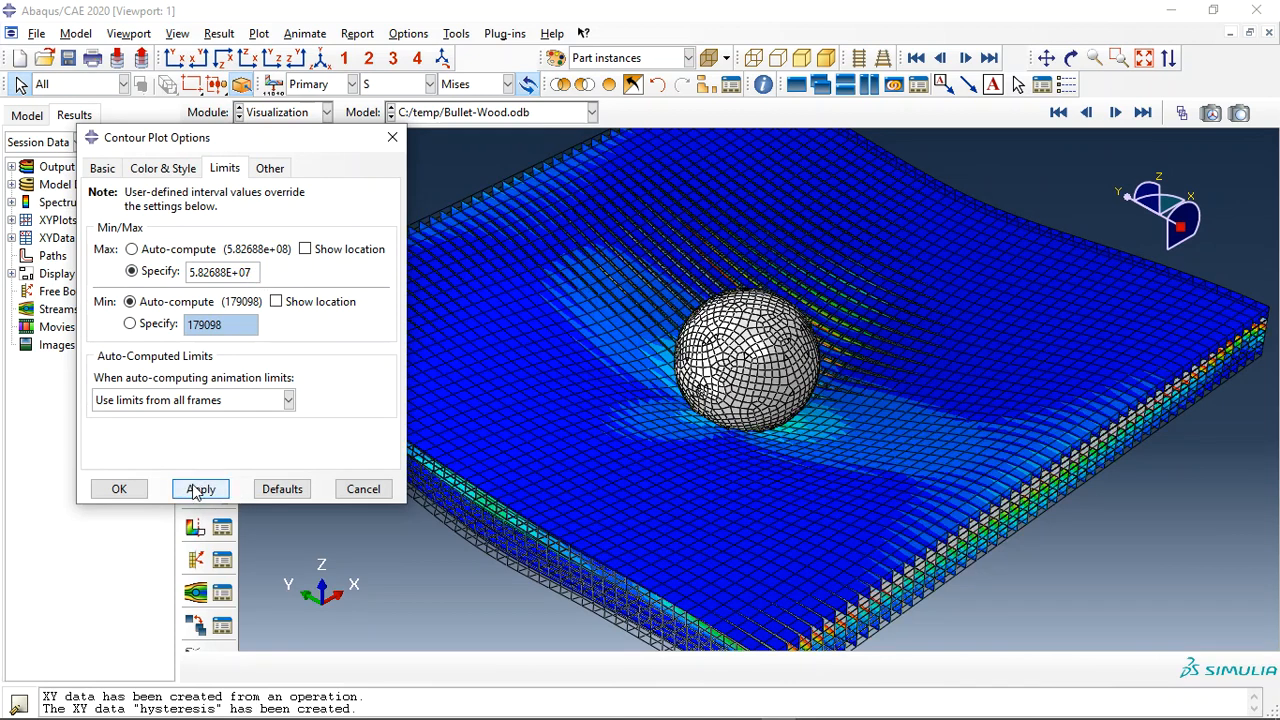
drag(350, 136, 33, 123)
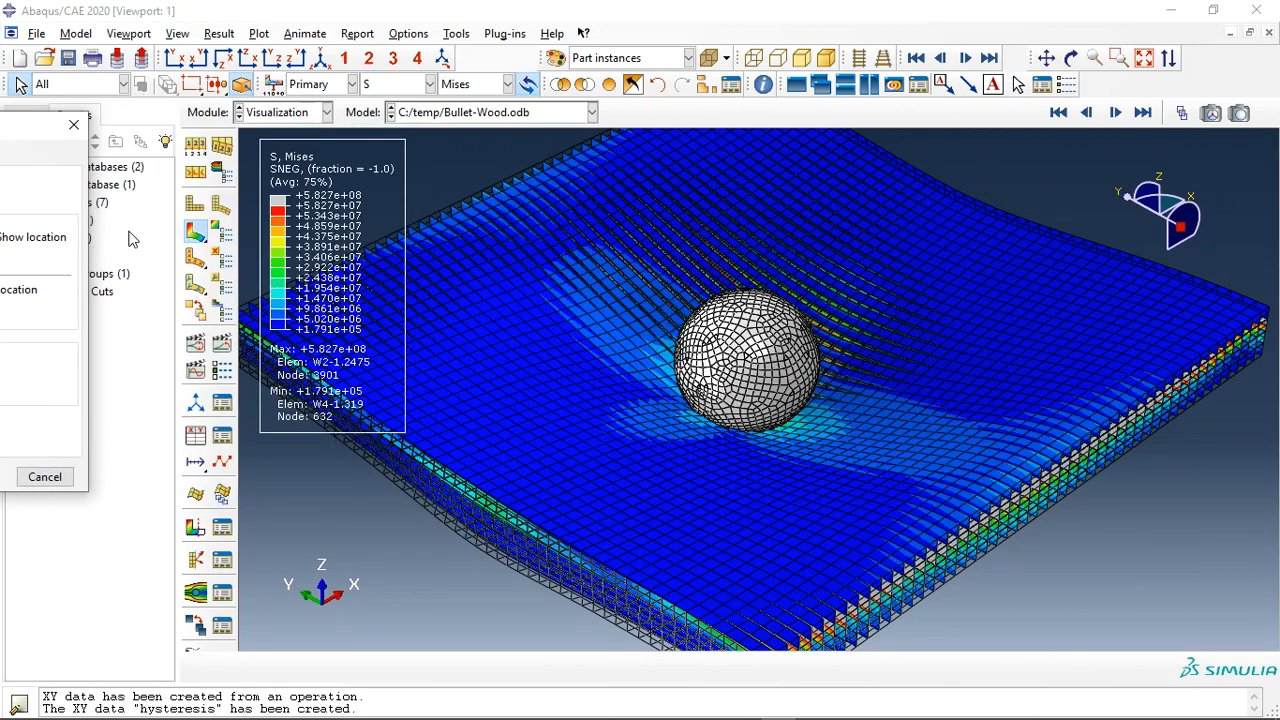
Play the time-history animation of the Mises stress contours and stop it
click(222, 345)
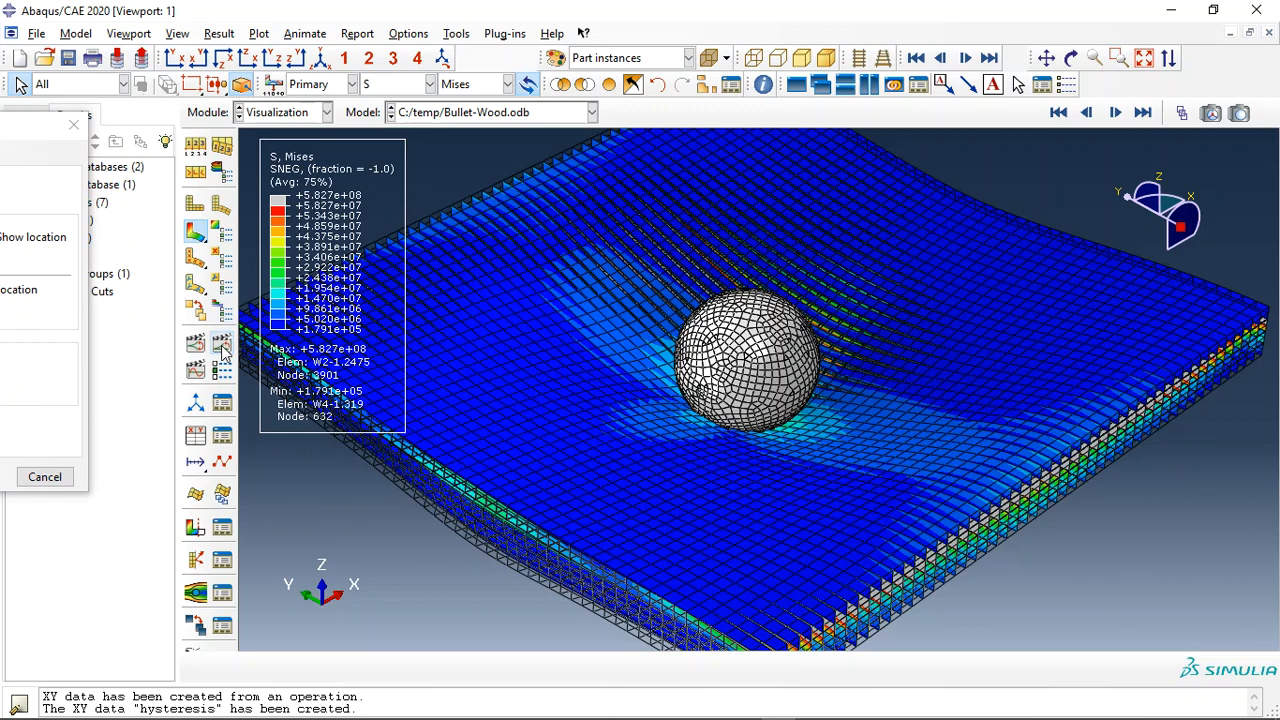
click(222, 346)
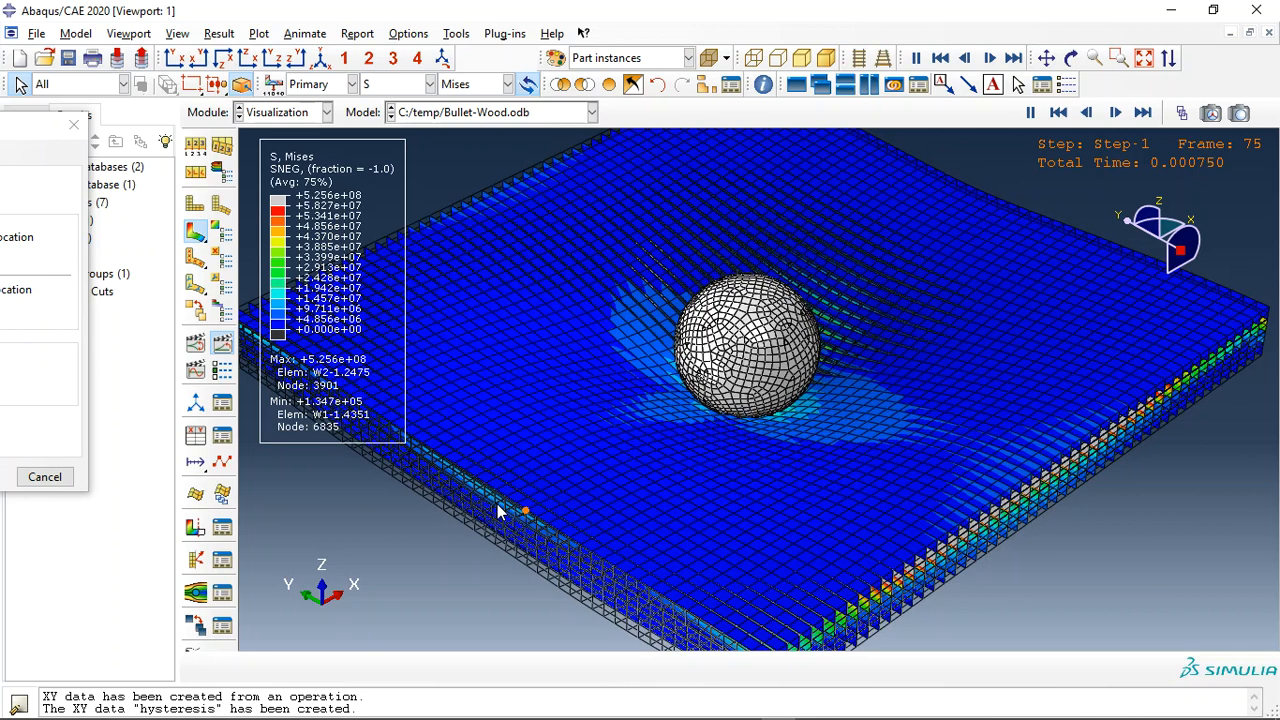
click(222, 345)
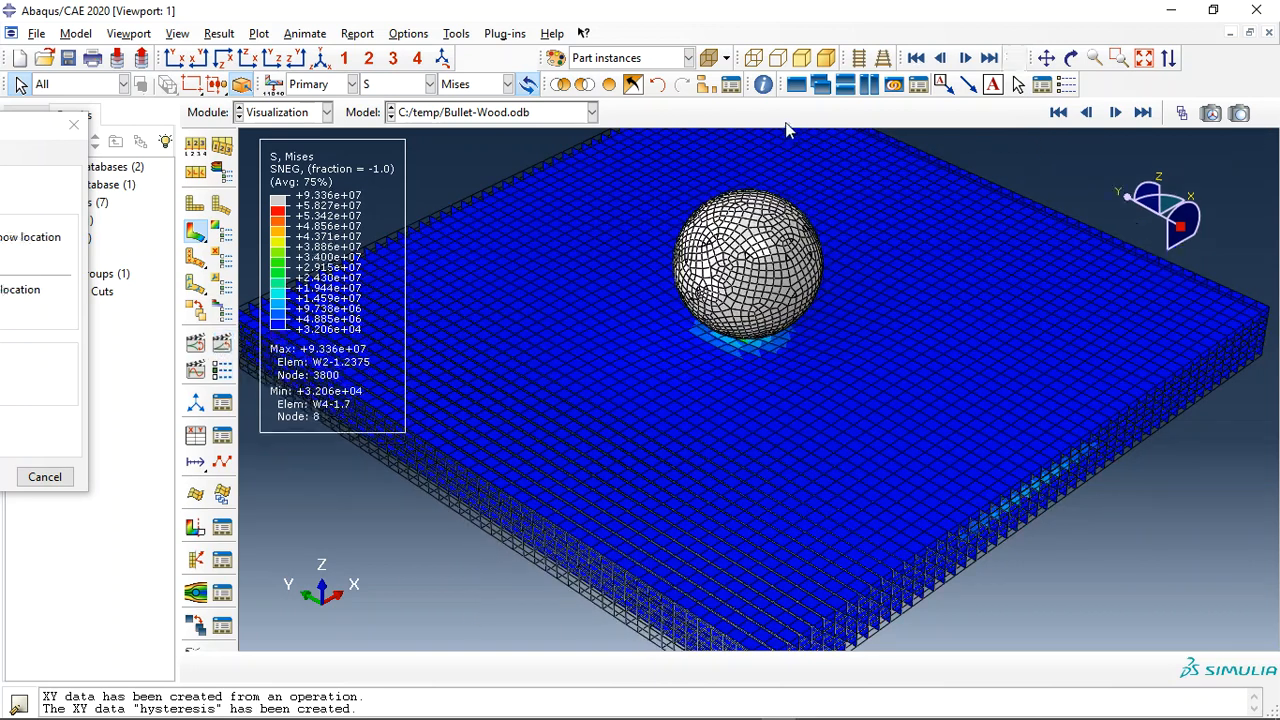
Remove the top wood layer from the display by part instance and examine the exposed layer's stresses during the impact
click(632, 85)
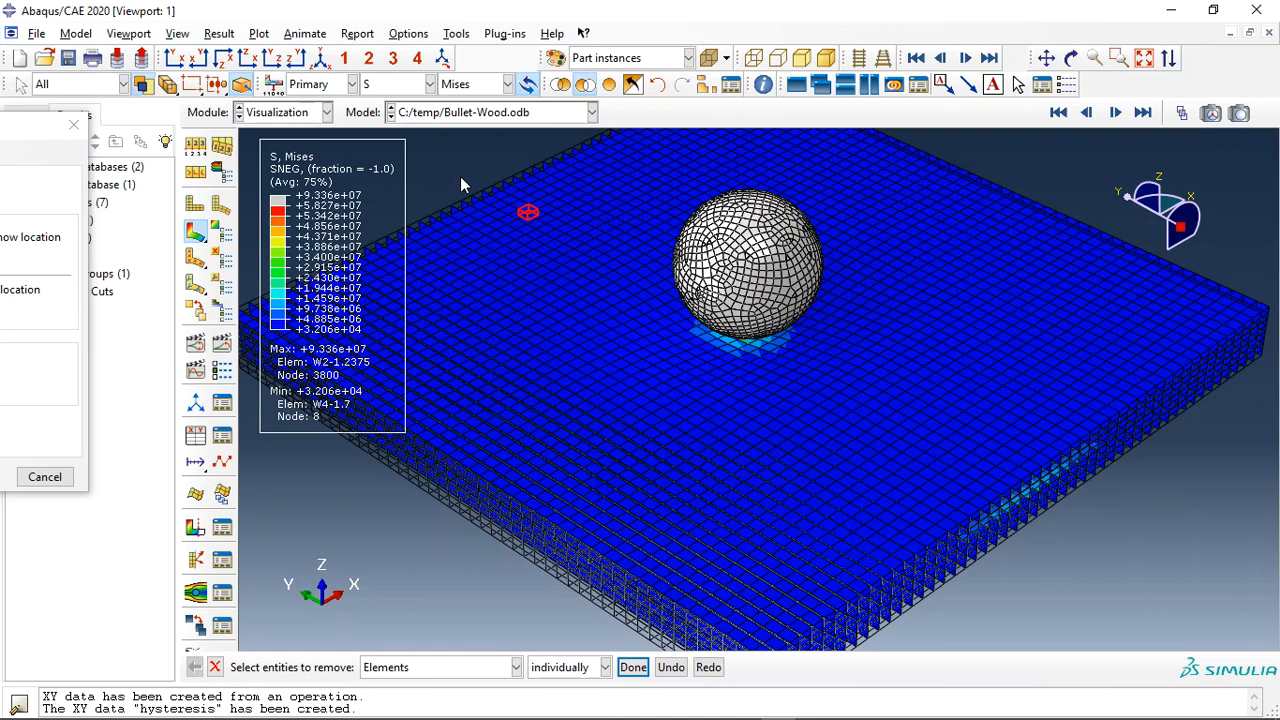
click(517, 667)
click(450, 589)
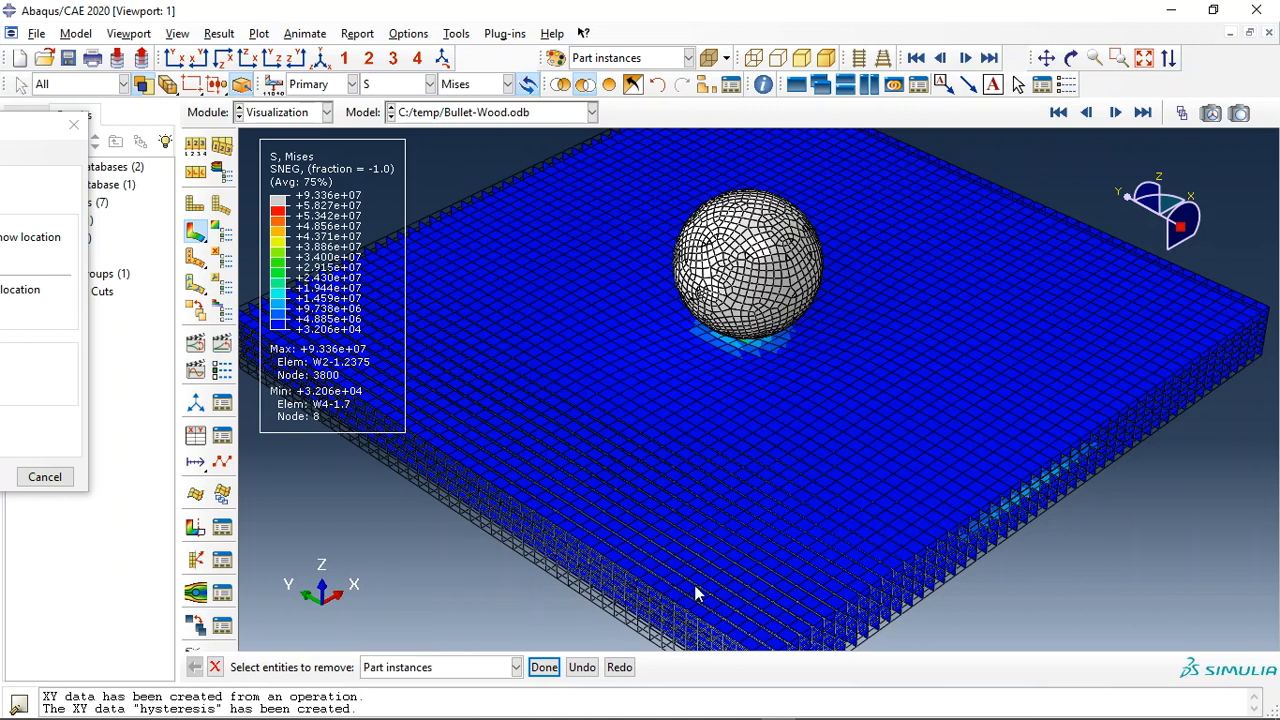
click(693, 362)
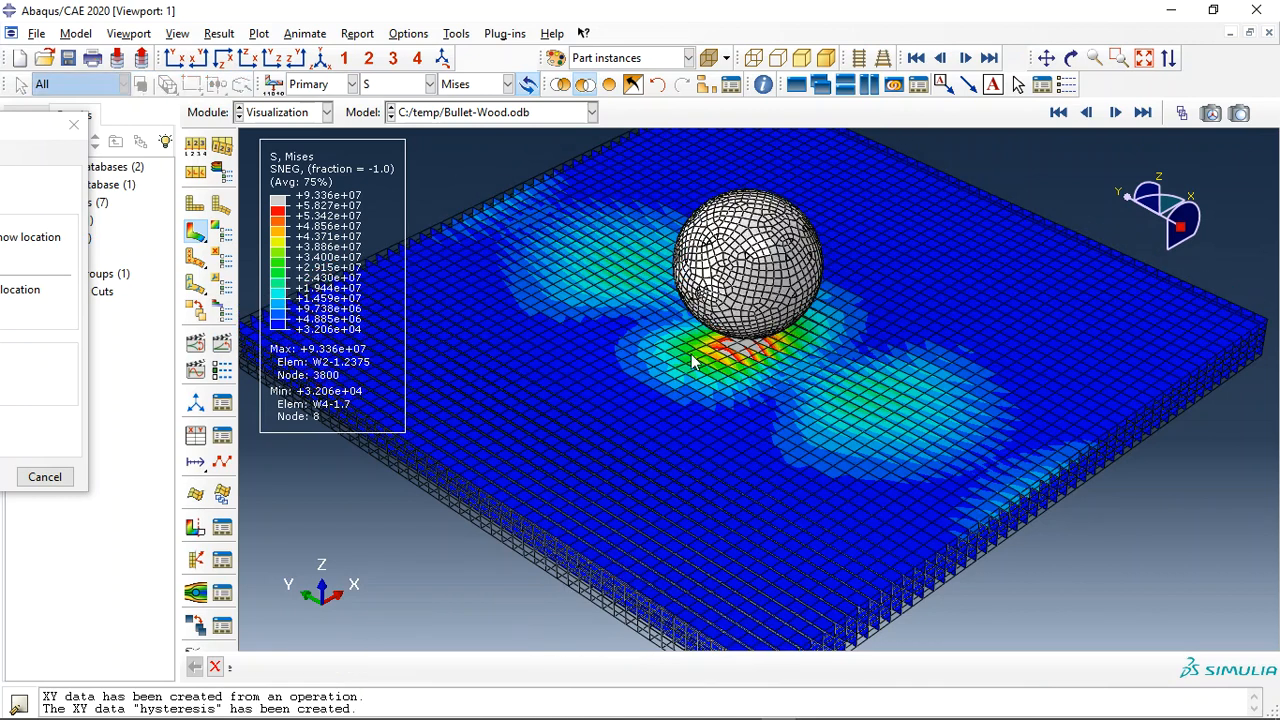
click(1071, 58)
drag(760, 360, 726, 409)
key(Escape)
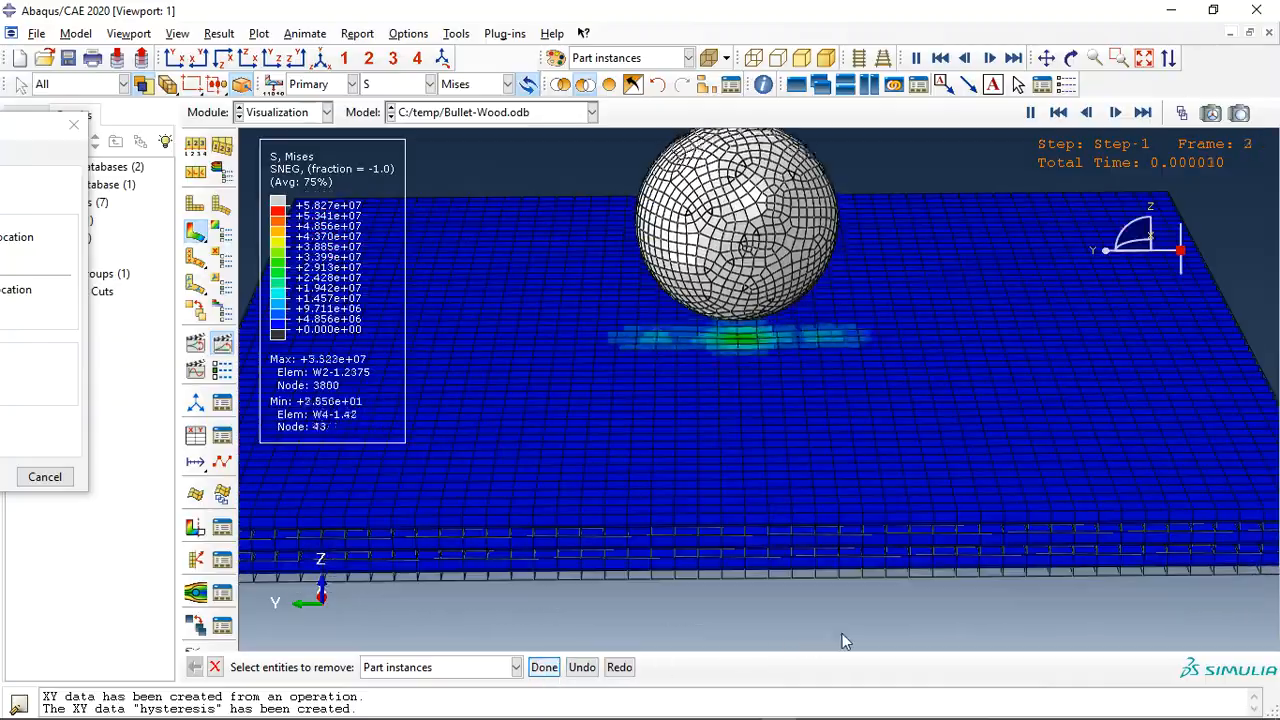
middle_click(842, 634)
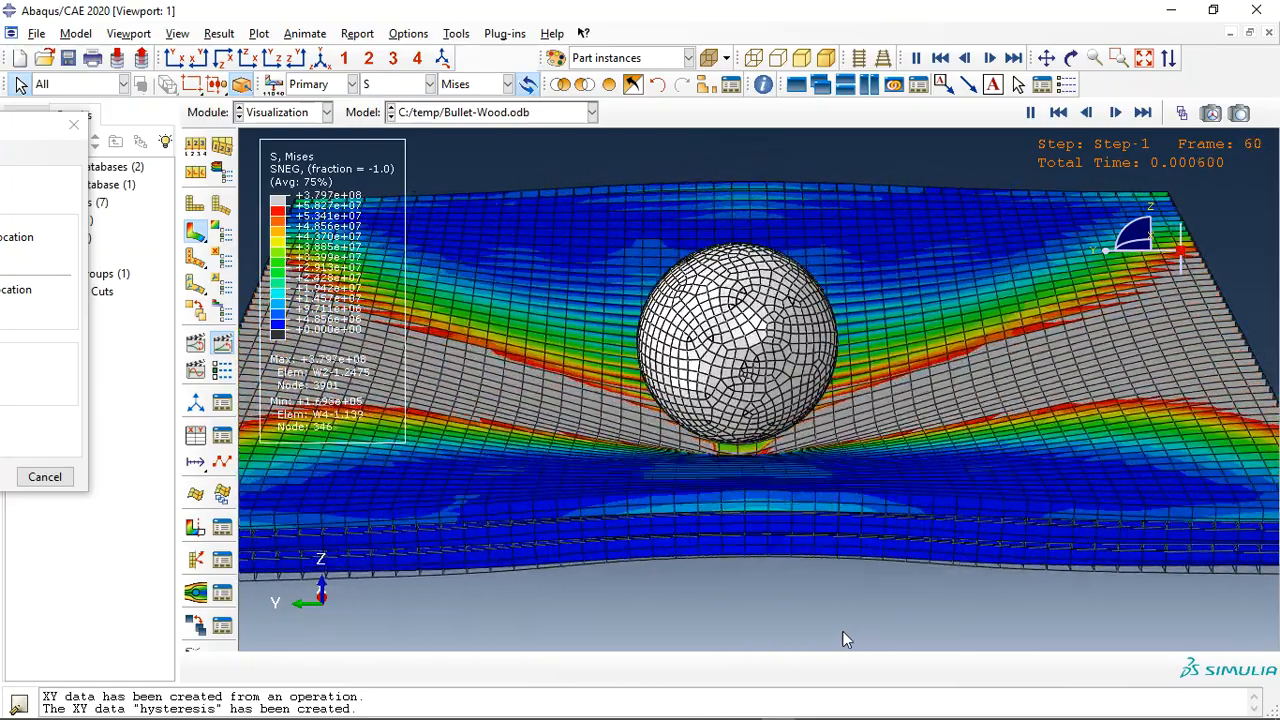
Examine the stresses through the plate and bullet with a temporary view cut, and turn the cut off
click(1071, 57)
drag(760, 480, 533, 469)
click(194, 529)
drag(1144, 473, 838, 428)
key(Escape)
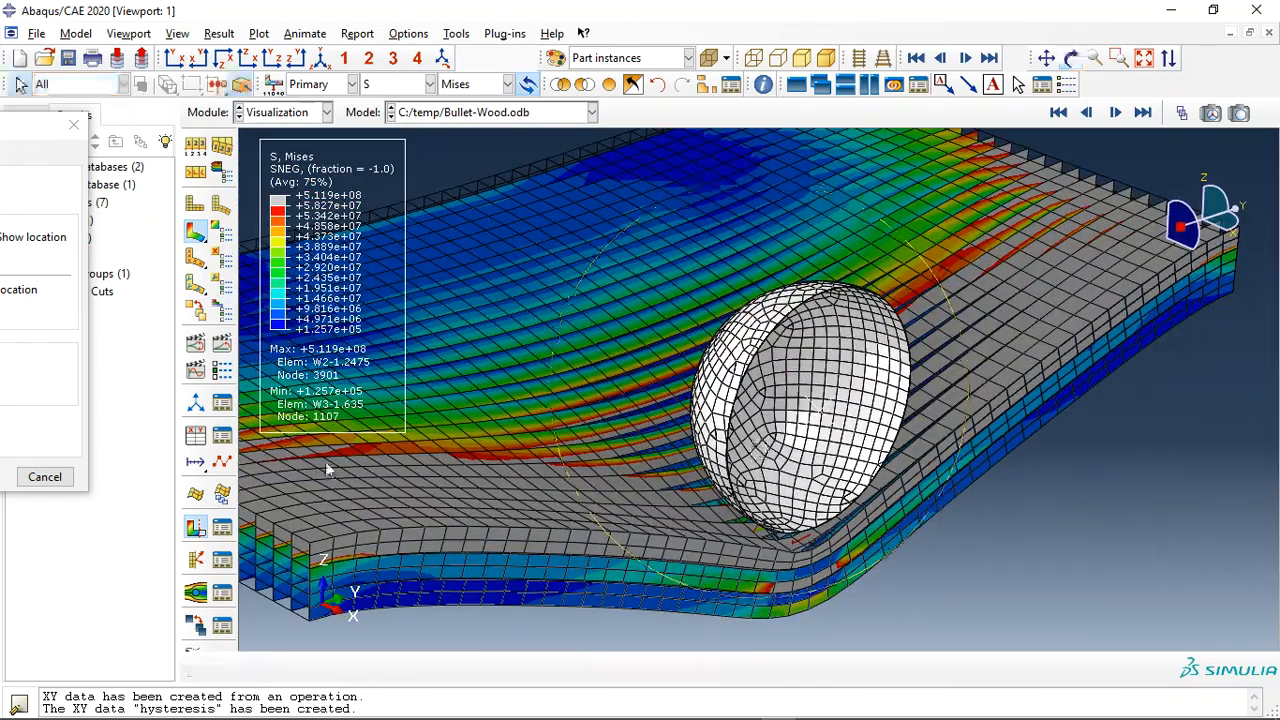
click(196, 530)
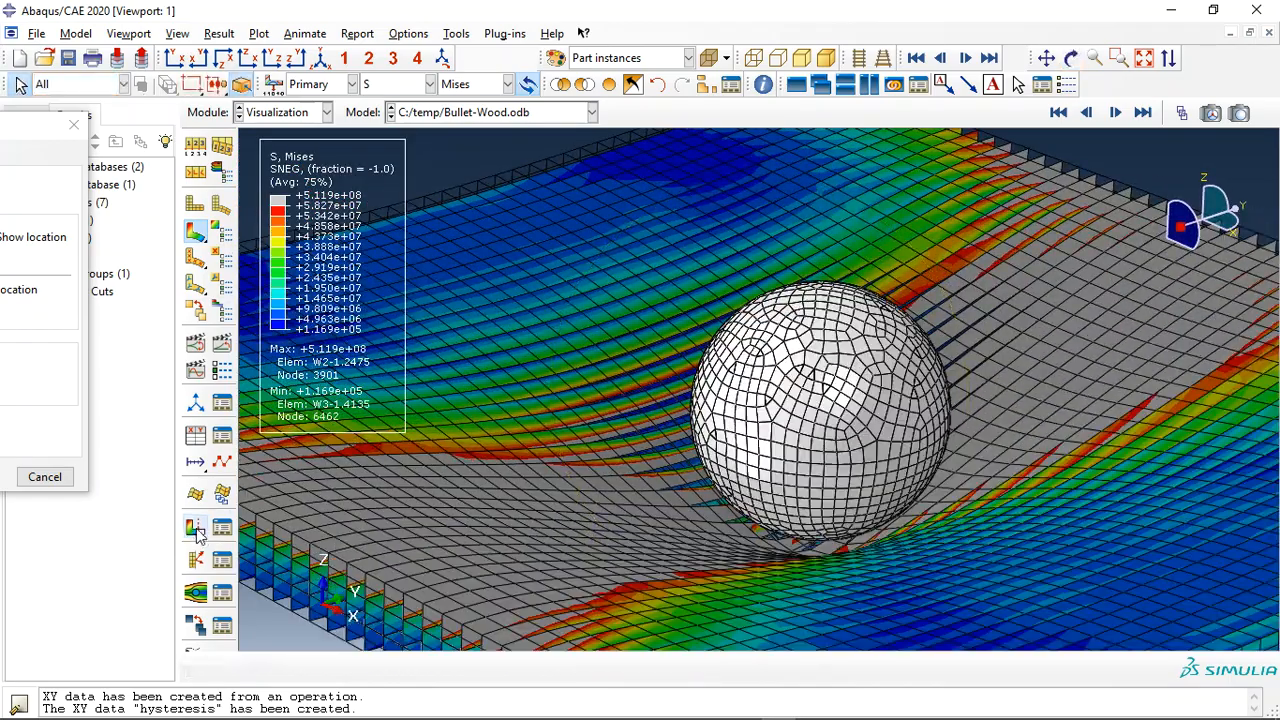
Return the contour plot's maximum limit to auto-compute
click(74, 127)
drag(42, 130, 270, 130)
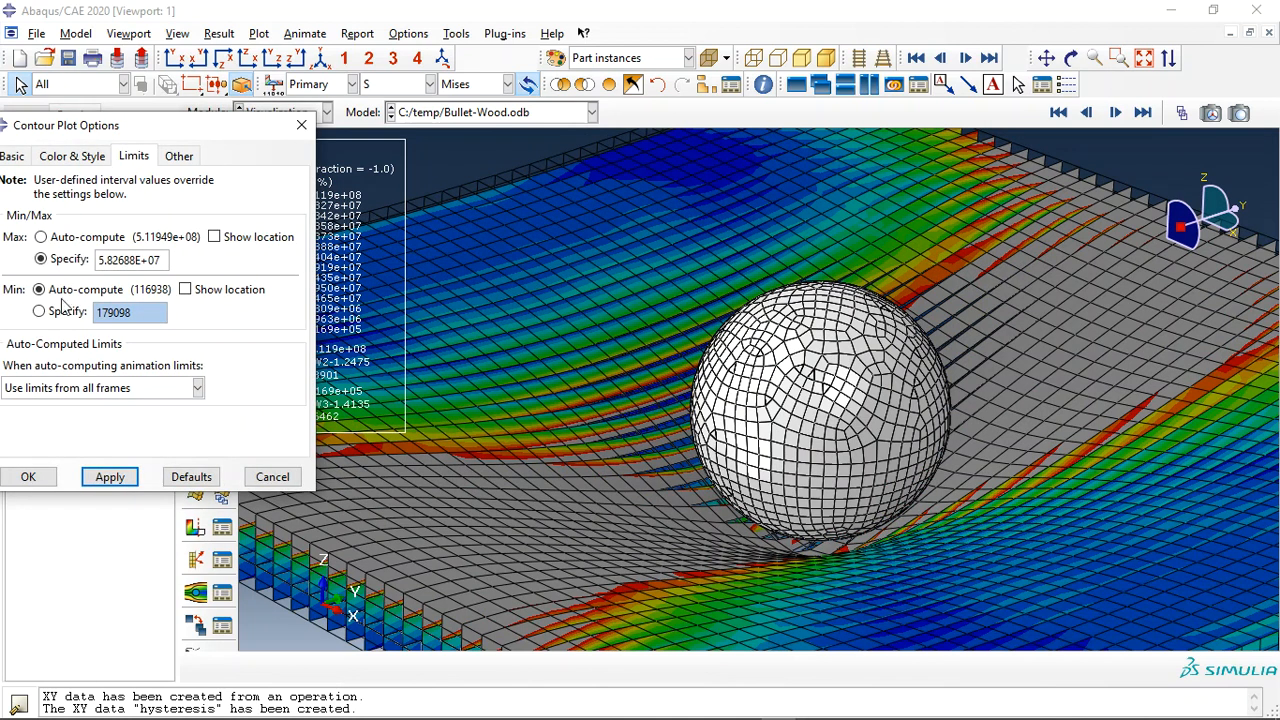
click(24, 478)
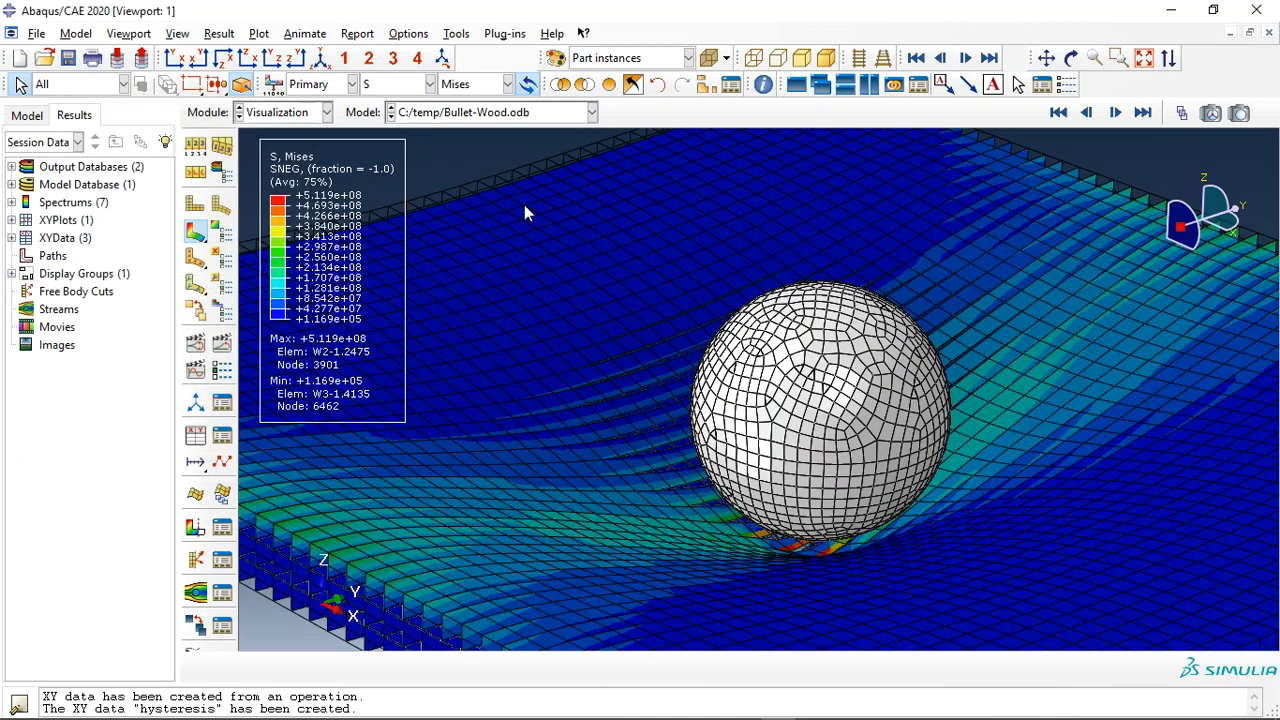
Plot the Hashin fiber criteria one after the other: compression (HSNFCCRT) and tension (HSNFTCRT)
click(404, 84)
scroll(420, 200, down, 2)
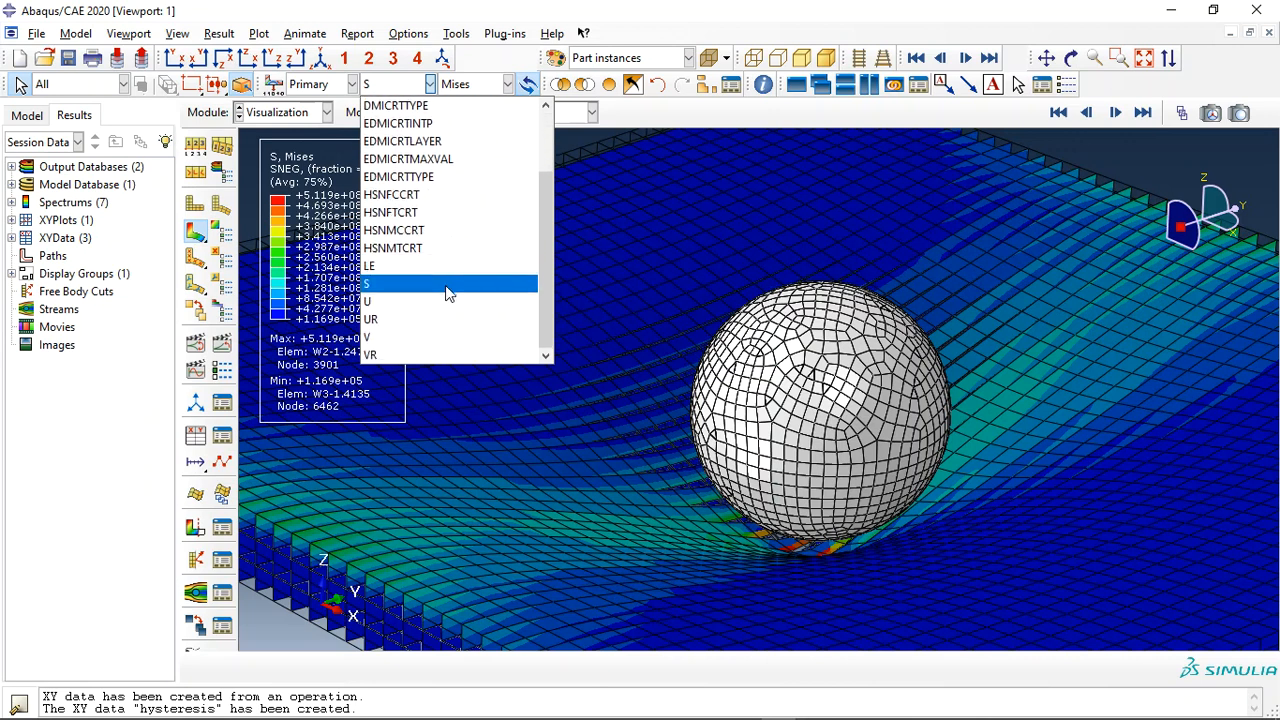
click(397, 192)
scroll(598, 286, down, 5)
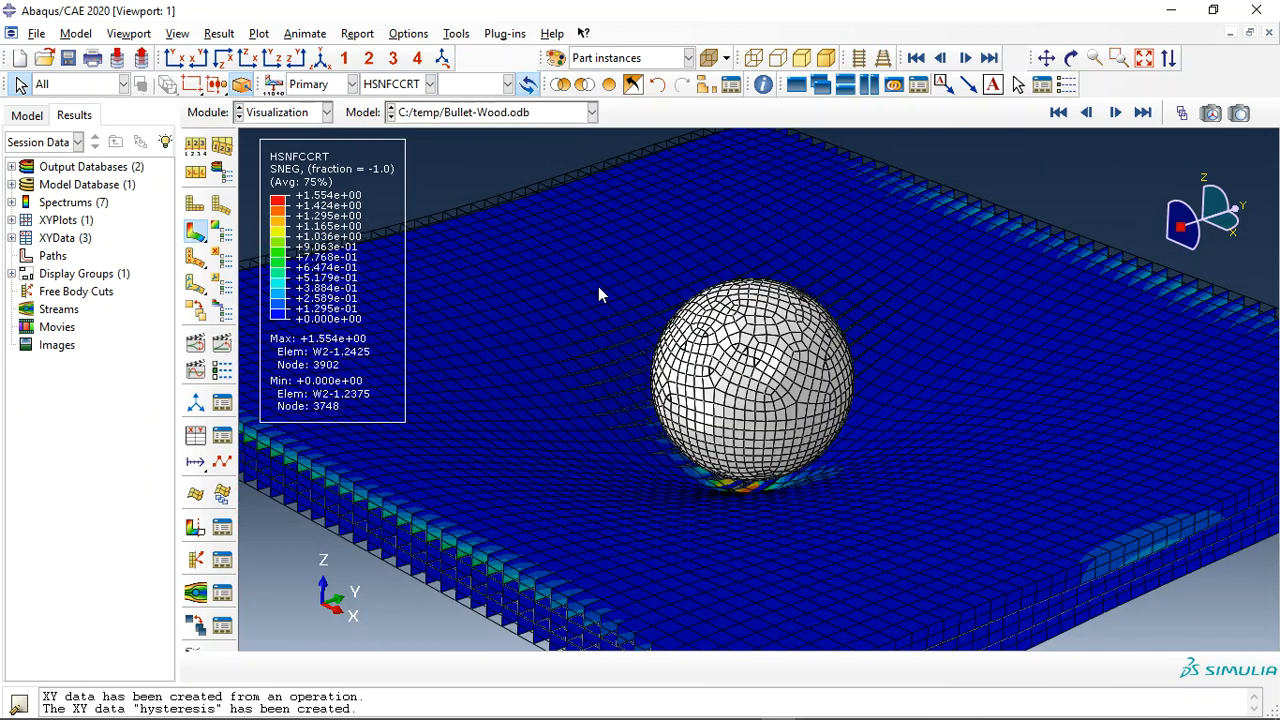
click(414, 87)
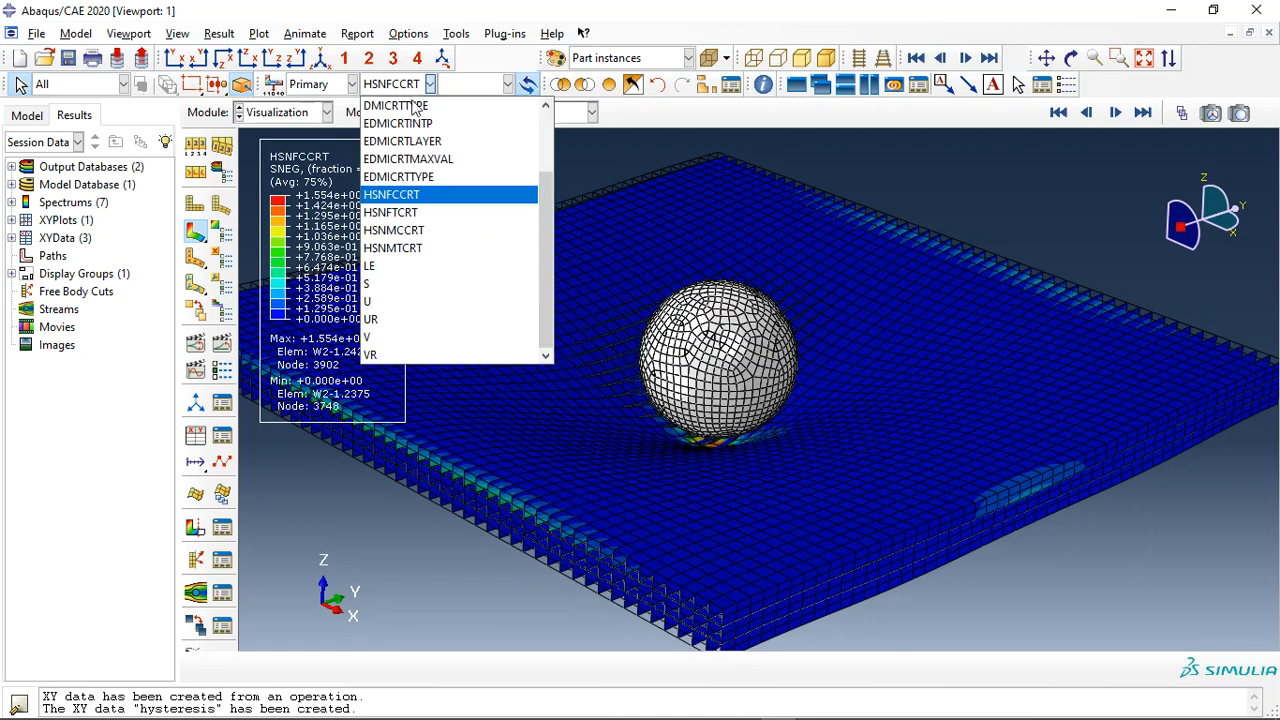
click(413, 212)
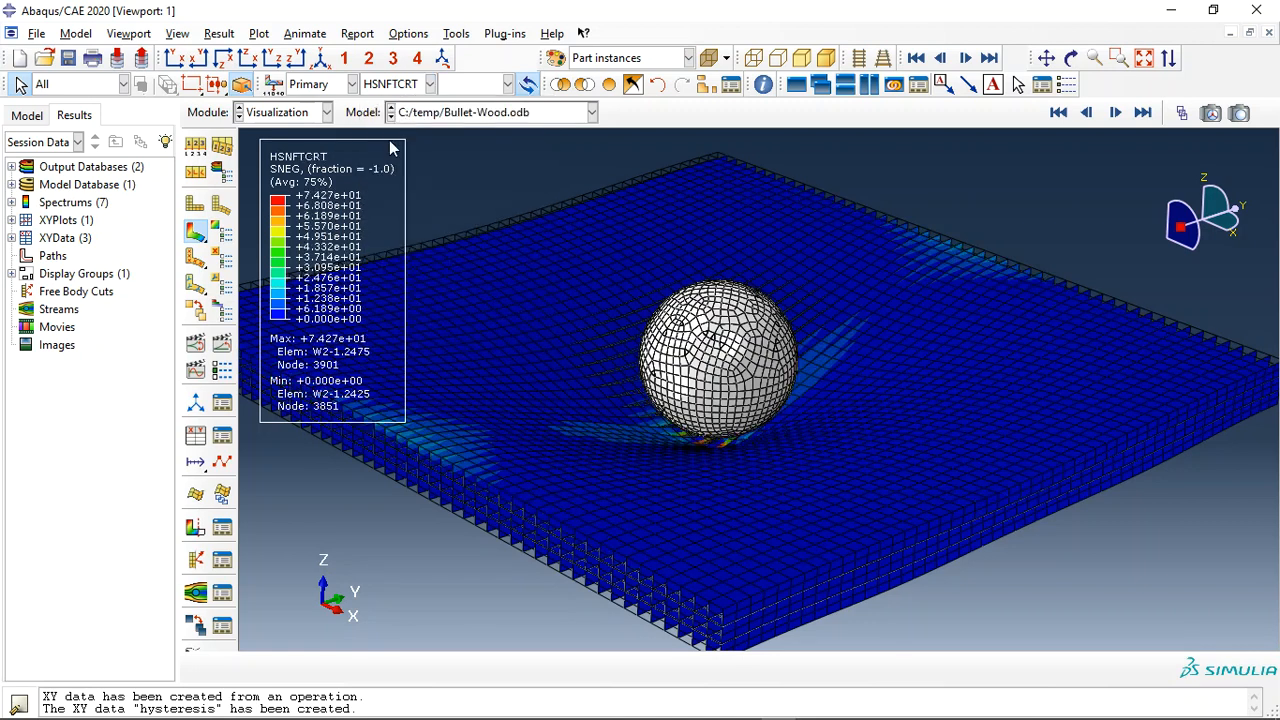
Plot the Hashin matrix criteria one after the other: compression (HSNMCCRT) and tension (HSNMTCRT)
click(368, 85)
click(405, 230)
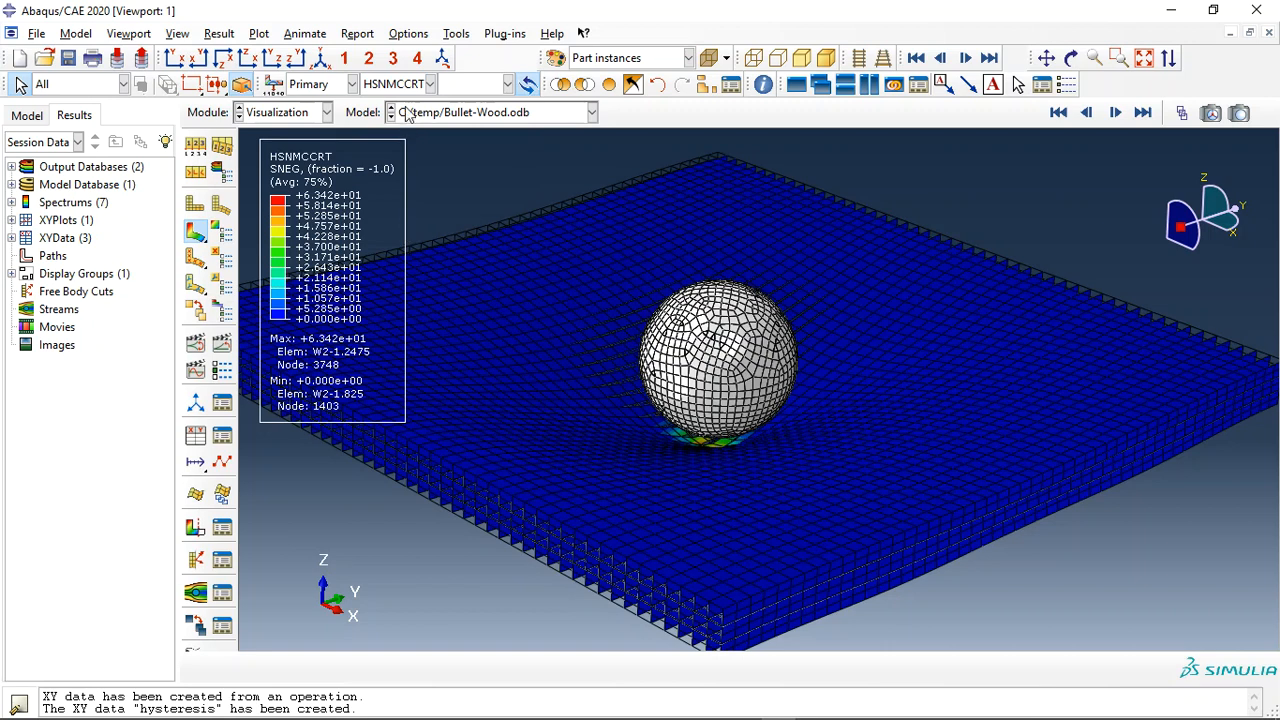
click(400, 86)
click(396, 251)
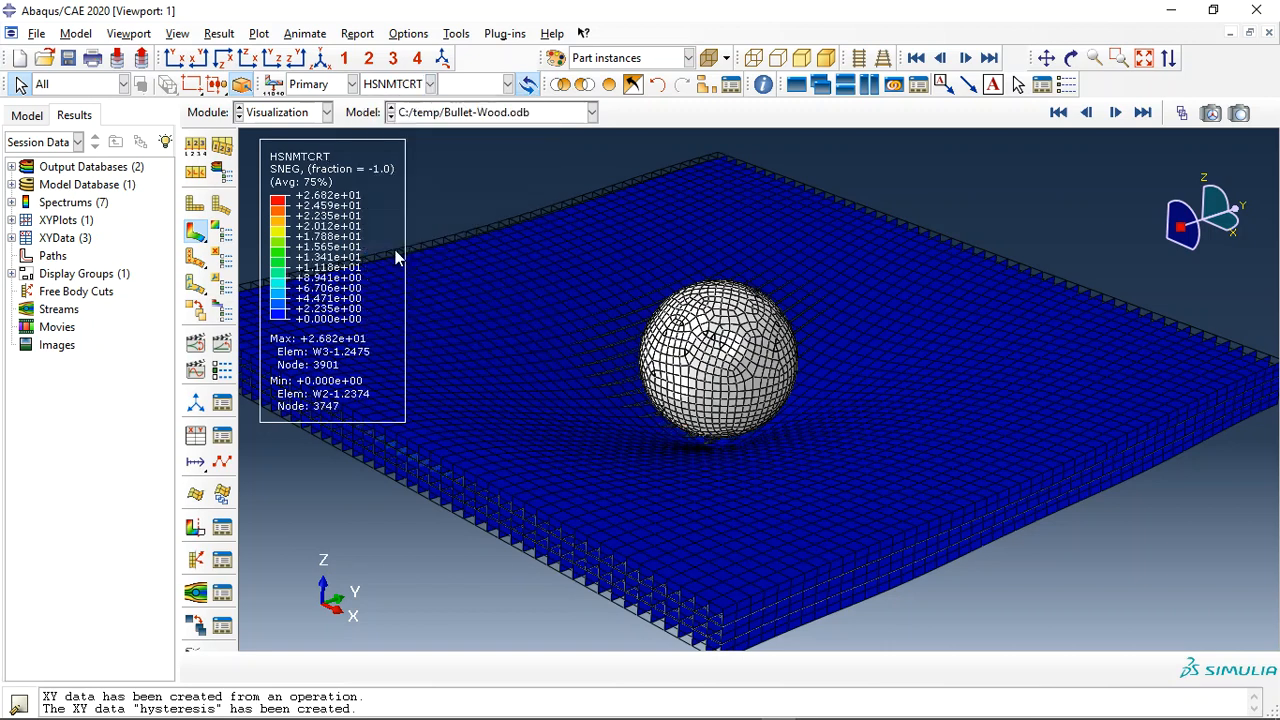
Plot HSNFCCRT again and set the contour plot's maximum limit to 0.1
click(393, 86)
click(400, 194)
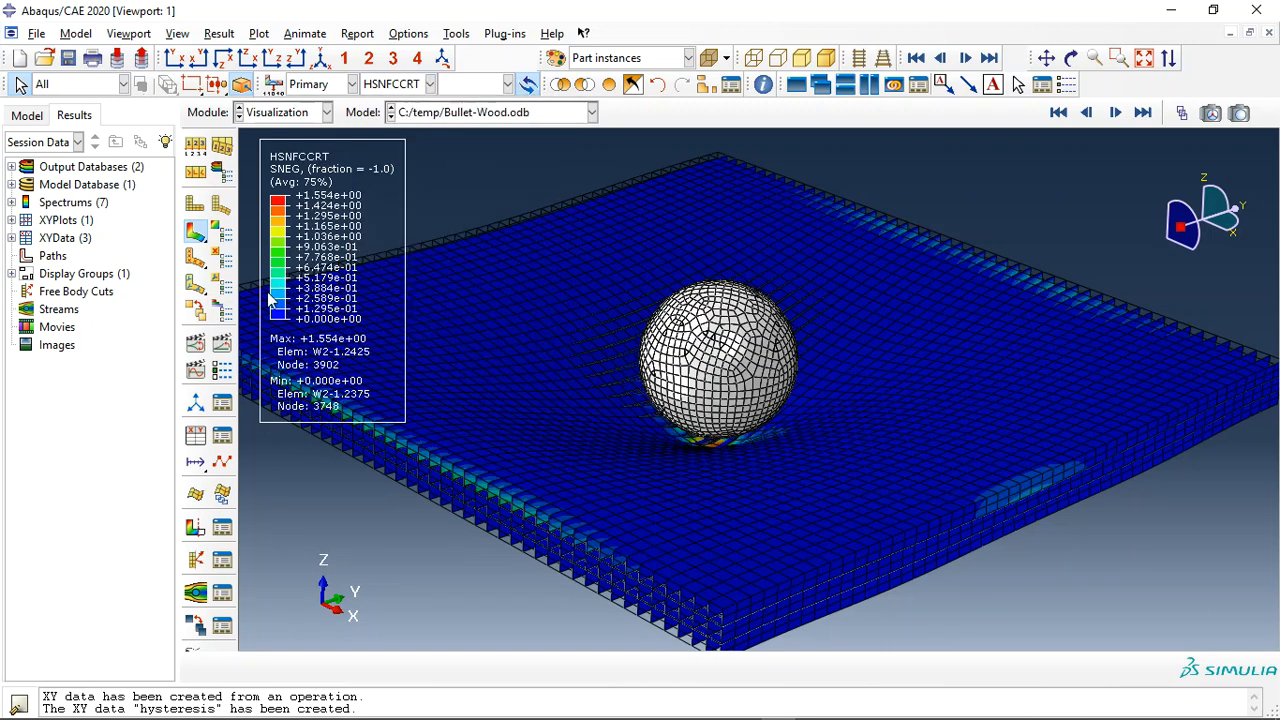
click(222, 232)
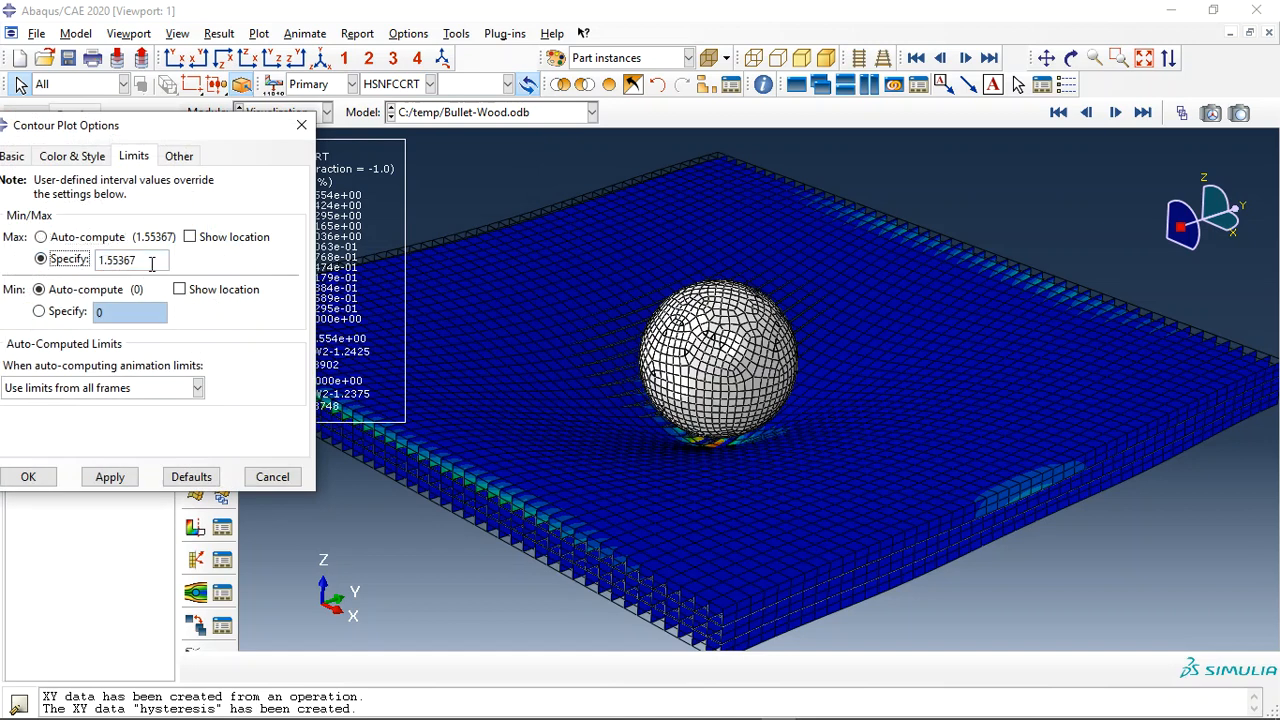
click(113, 477)
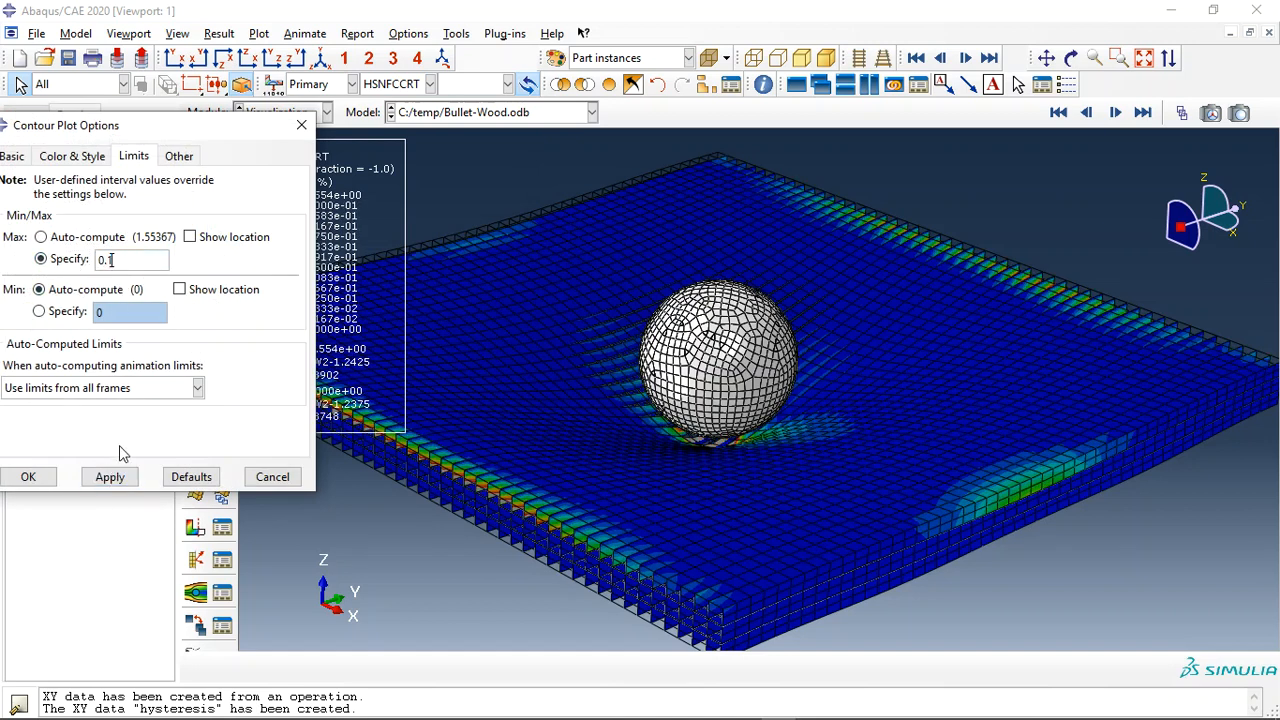
text(0.1)
click(122, 478)
drag(268, 131, 6, 152)
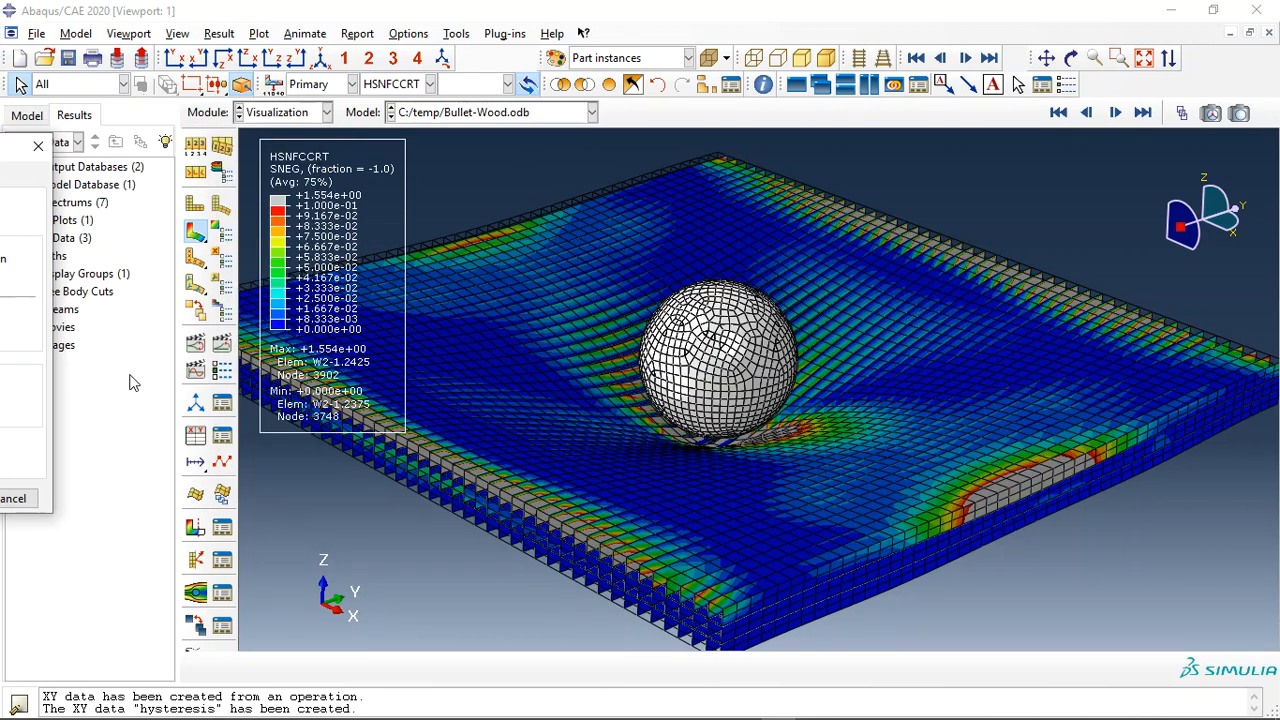
Restore the full model display, and remove the top wood layer, the bullet and the bottom layer by part instance
click(611, 87)
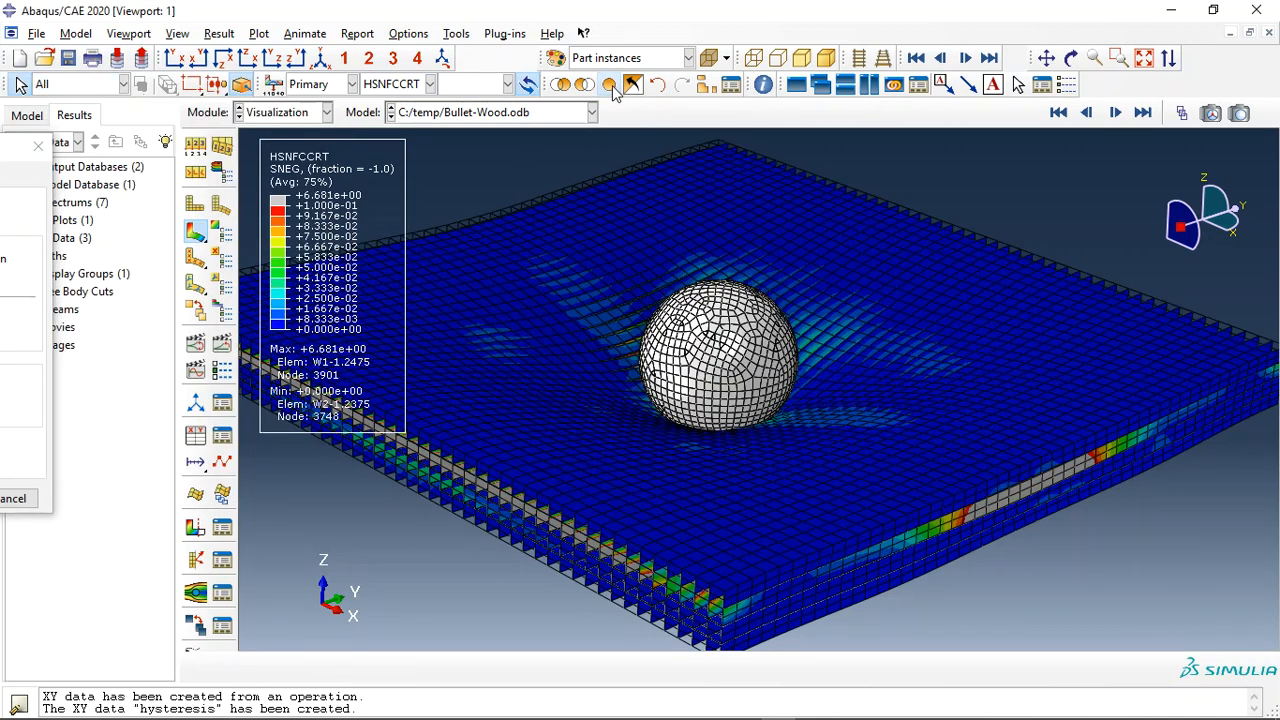
click(584, 84)
click(517, 326)
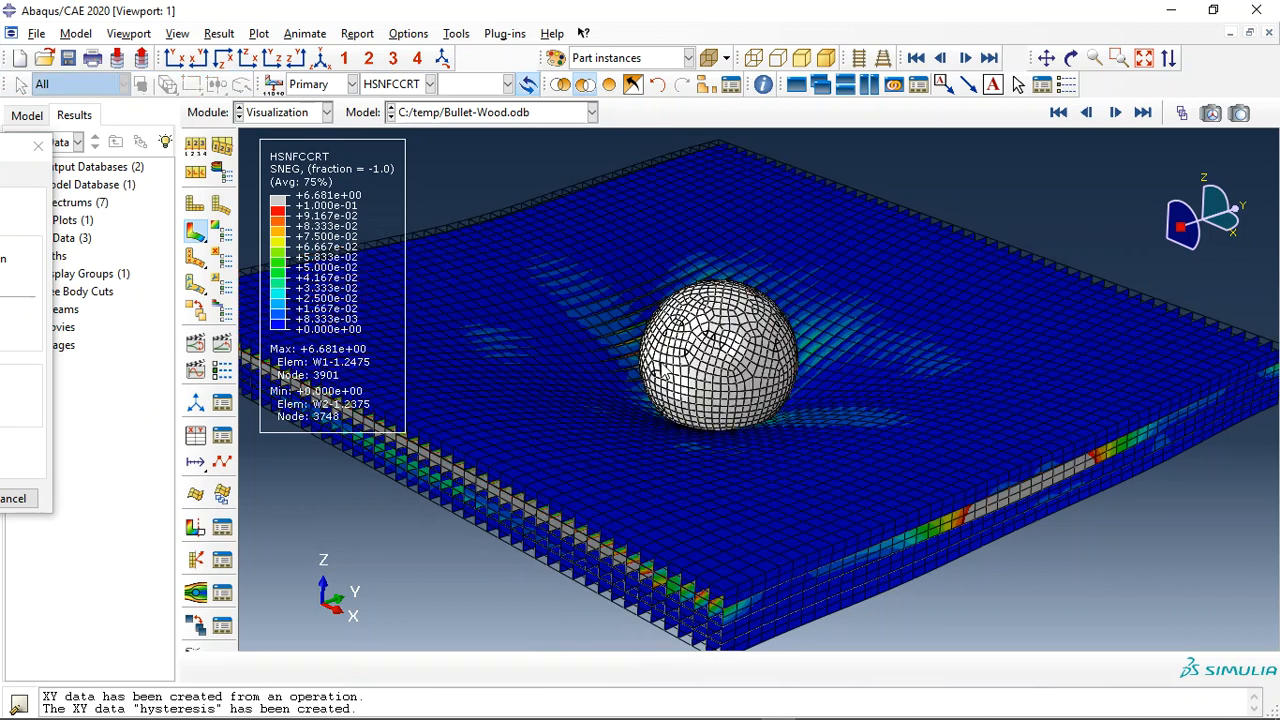
click(695, 385)
click(697, 645)
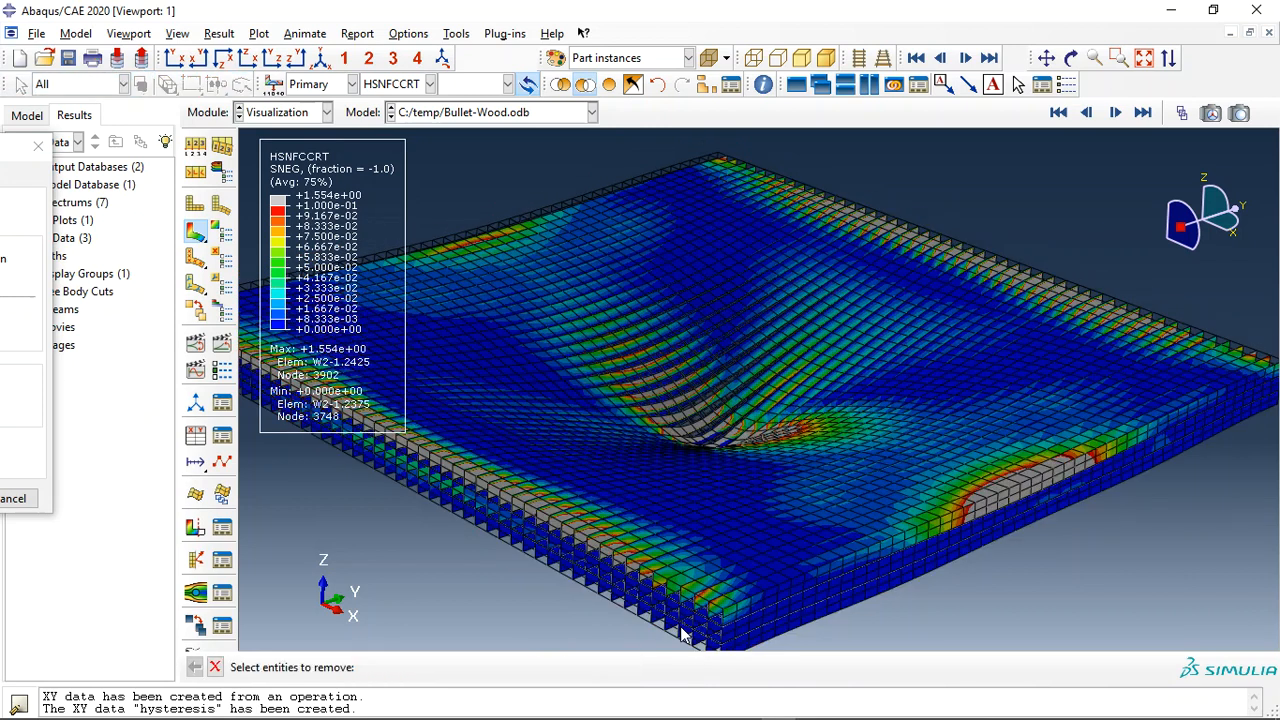
Animate the HSNFCCRT contours over the time history on the remaining wood layers
click(1071, 58)
drag(740, 200, 611, 452)
key(Escape)
click(222, 345)
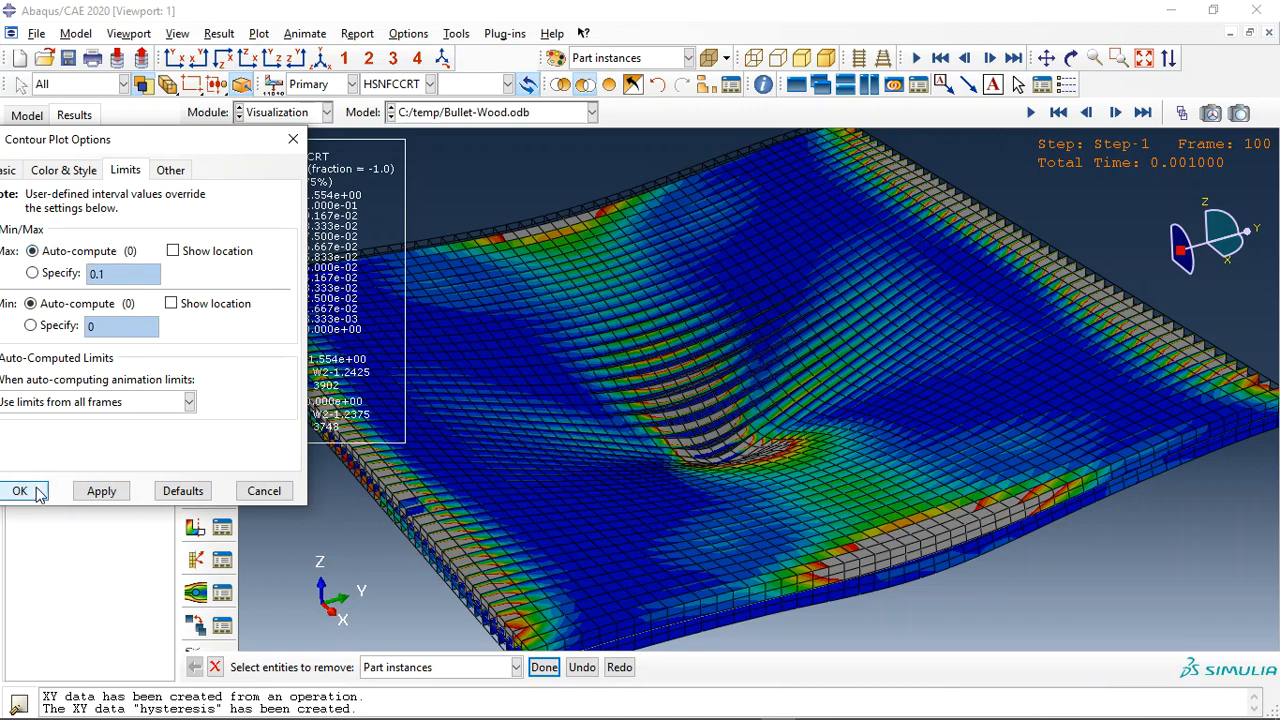
Return the contour limits to auto-compute and plot the displacement magnitude (U) on the remaining layers
click(22, 491)
click(430, 84)
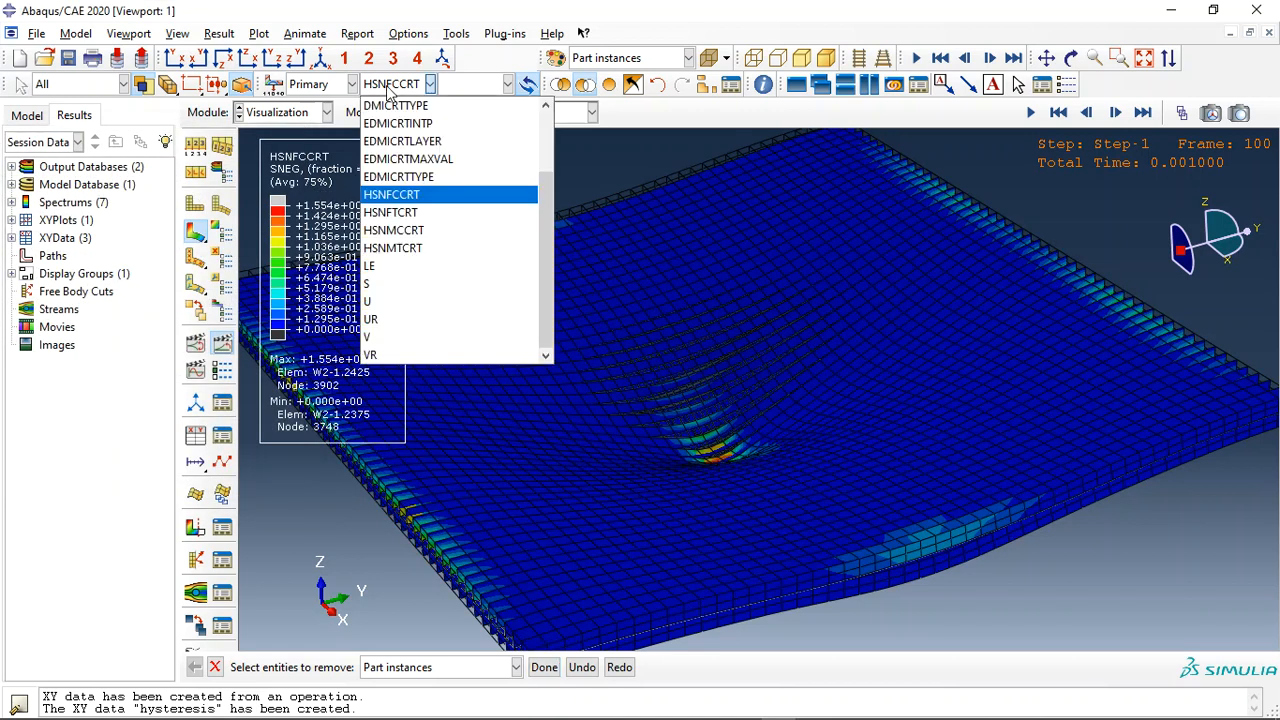
click(395, 302)
key(Escape)
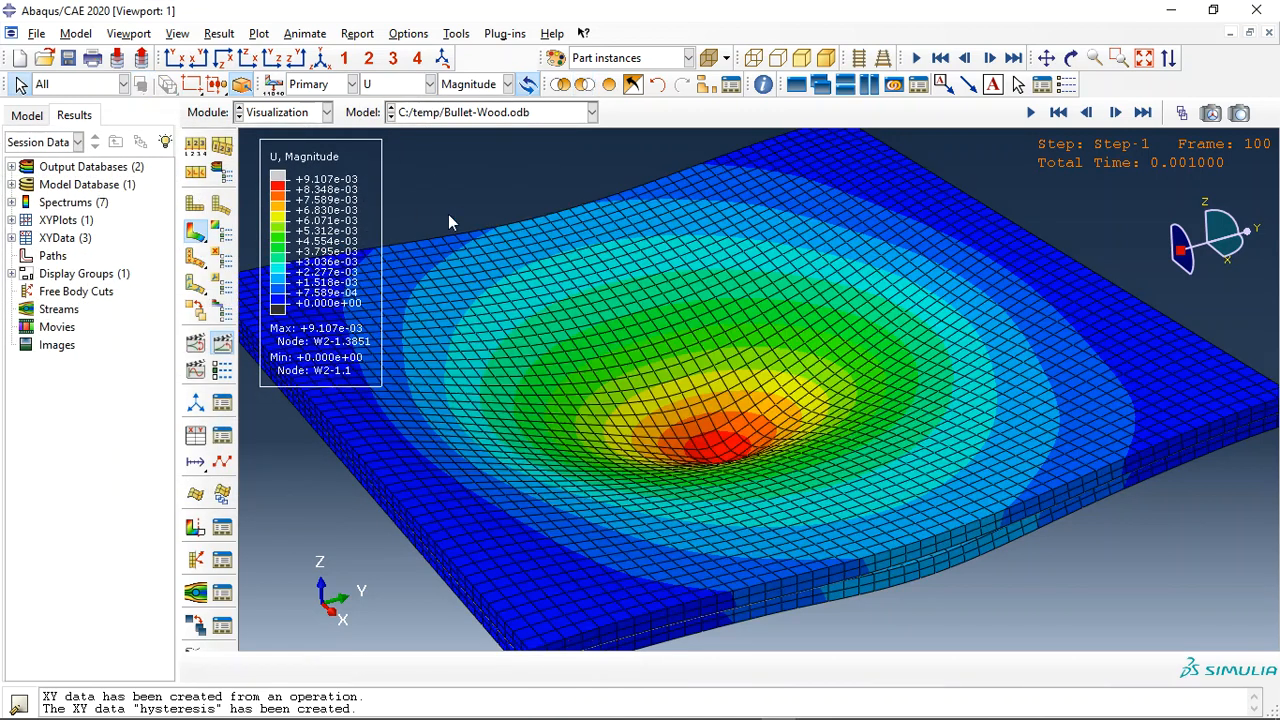
Plot the DMICRTMAXVAL contours and restore the full model display
click(398, 85)
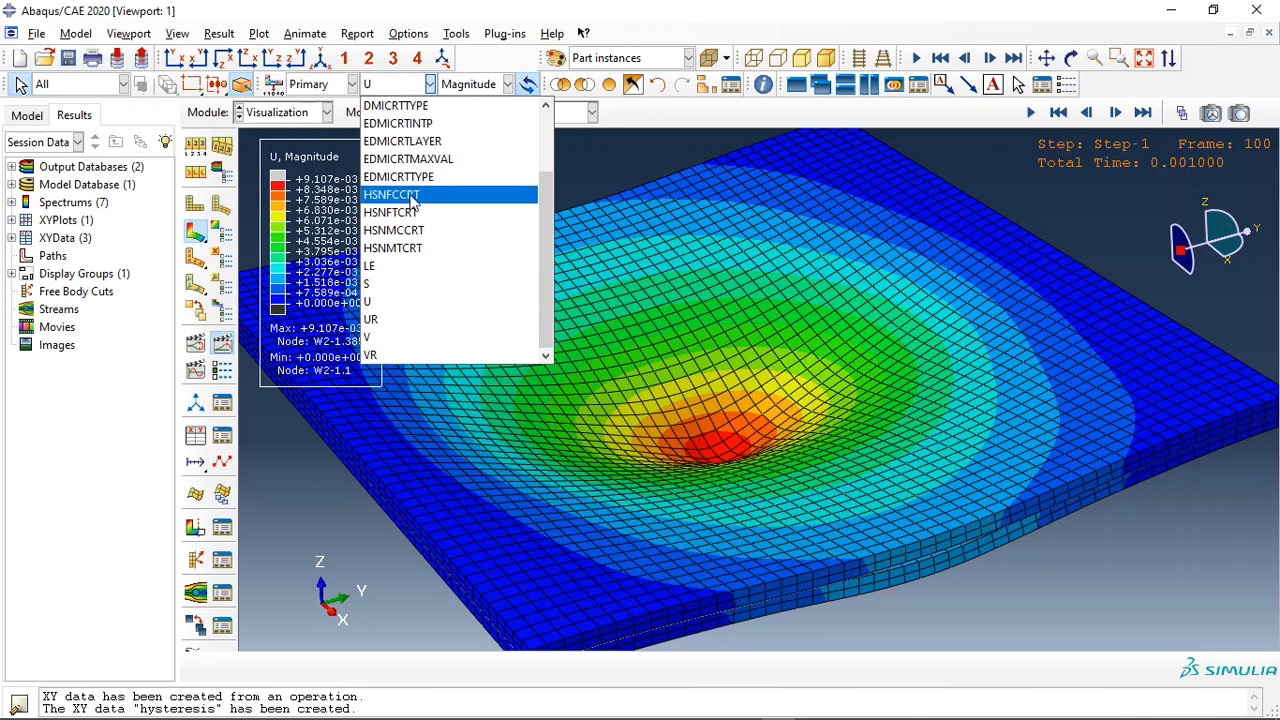
scroll(414, 192, up, 2)
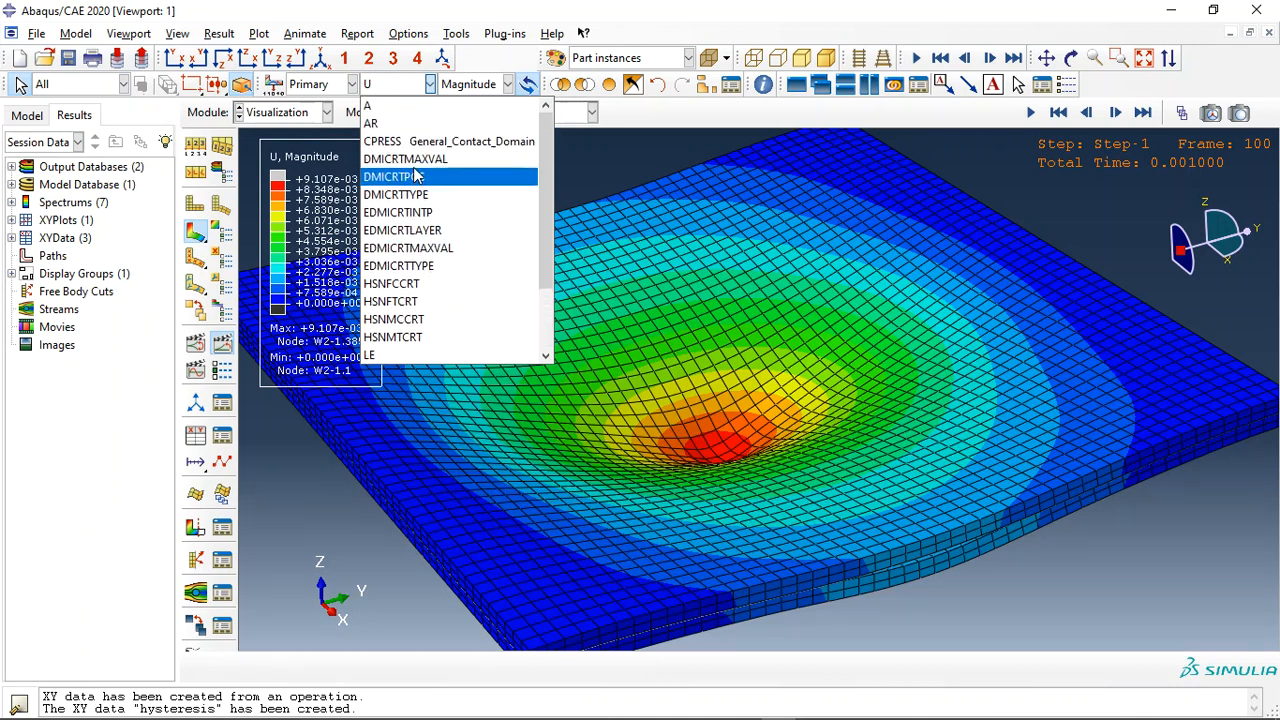
click(410, 159)
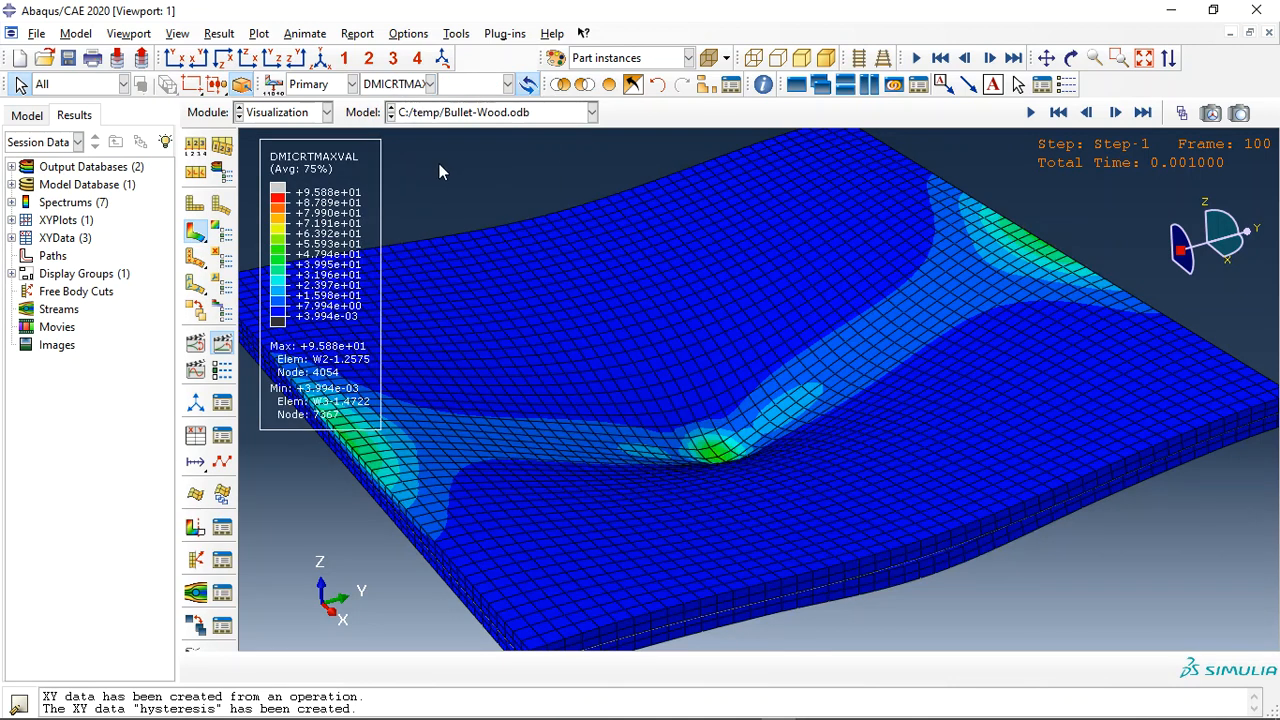
click(611, 85)
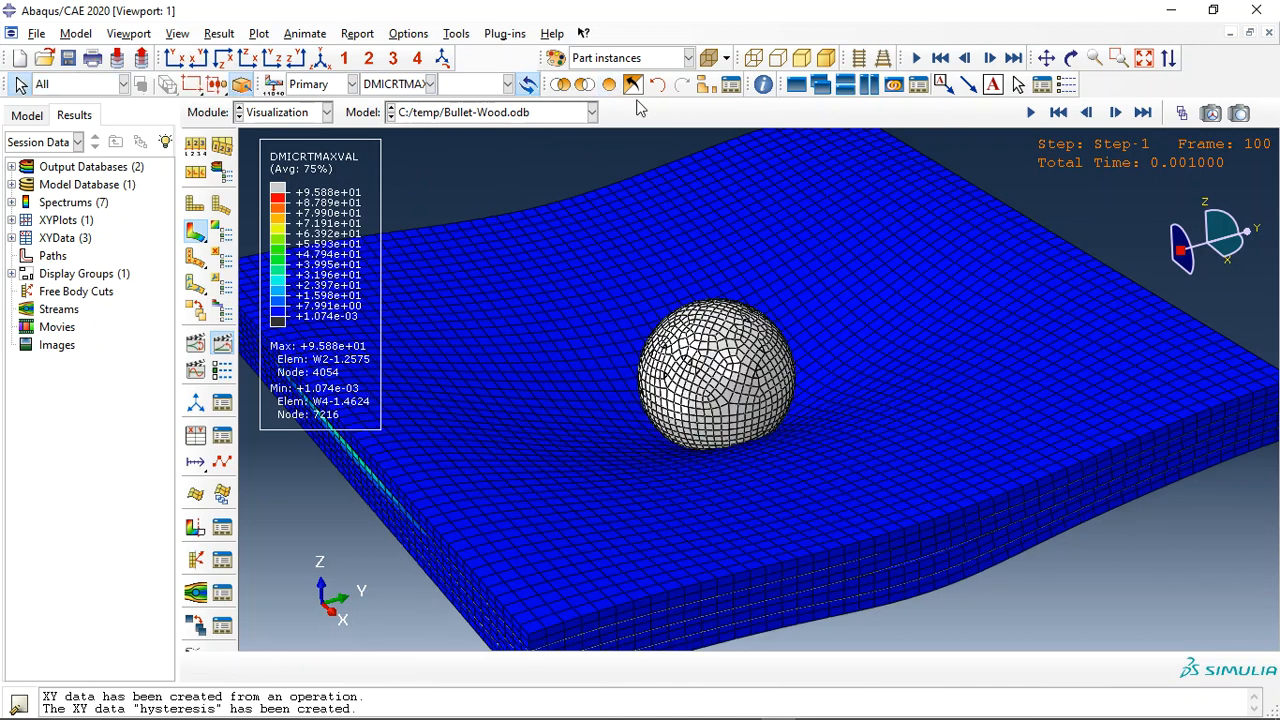
Set the common plot options to show only feature edges and auto-compute the deformation scale factor
click(195, 148)
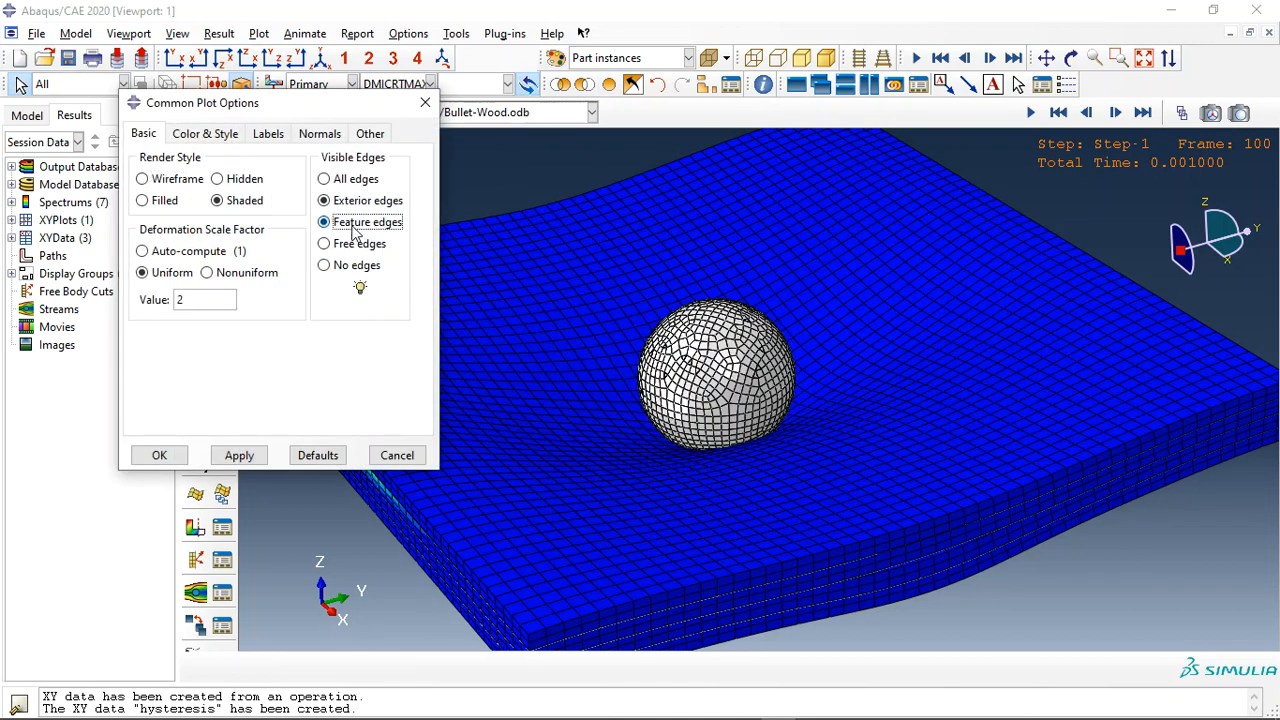
click(157, 456)
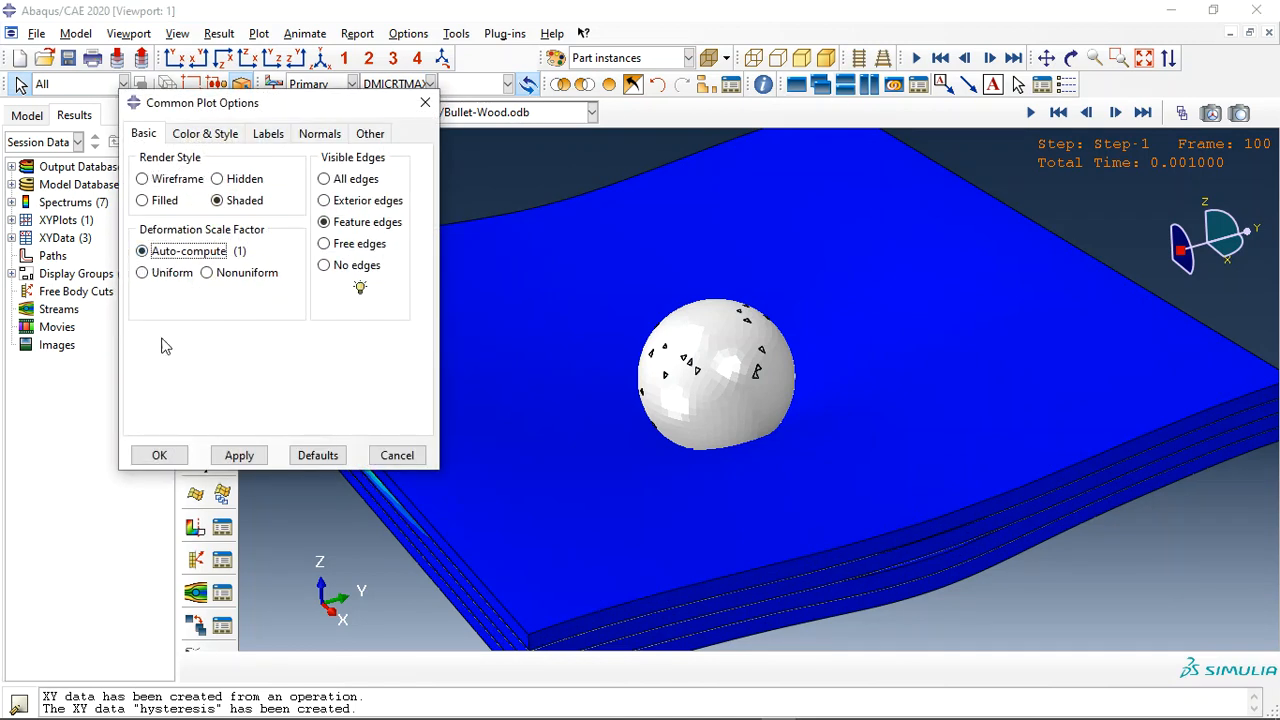
click(172, 457)
Plot the DMICRTPOS contours on the full model, viewed from above the plate's front corner
click(1071, 58)
mouse_move(751, 420)
mouse_down()
mouse_move(866, 380)
mouse_move(786, 383)
mouse_move(779, 371)
mouse_move(726, 423)
mouse_up()
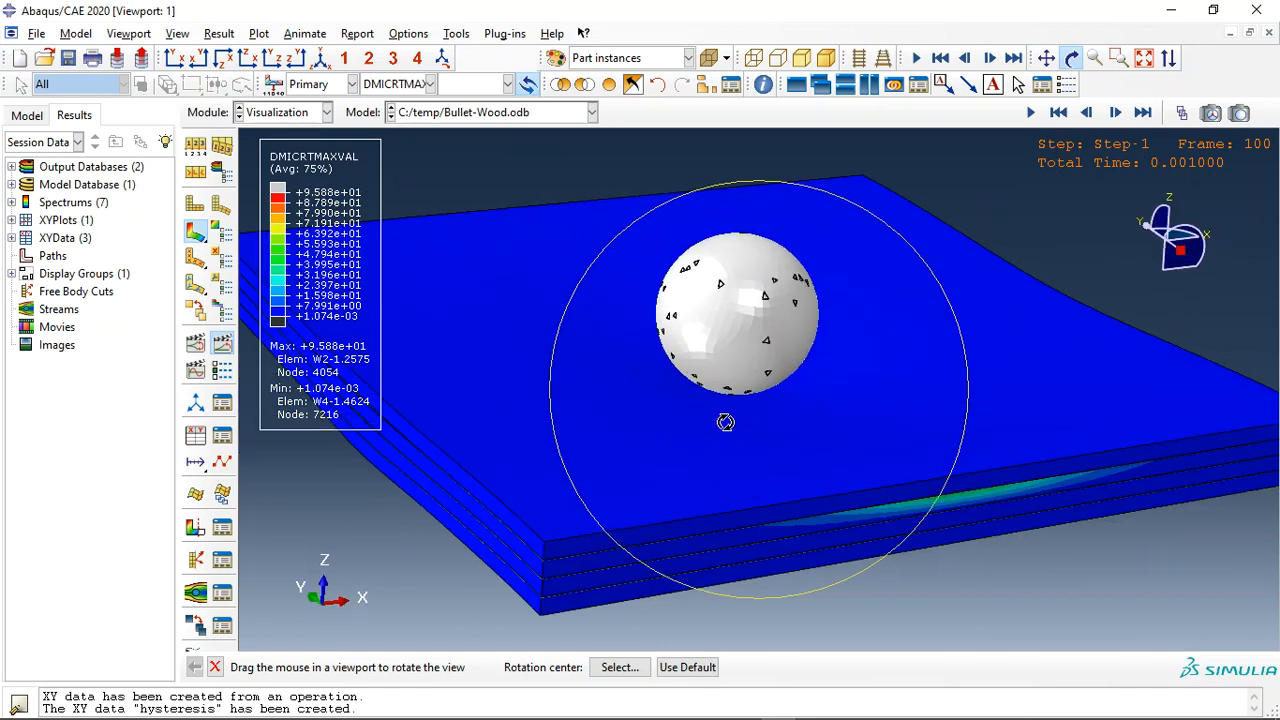
drag(743, 345, 600, 288)
click(410, 88)
click(412, 178)
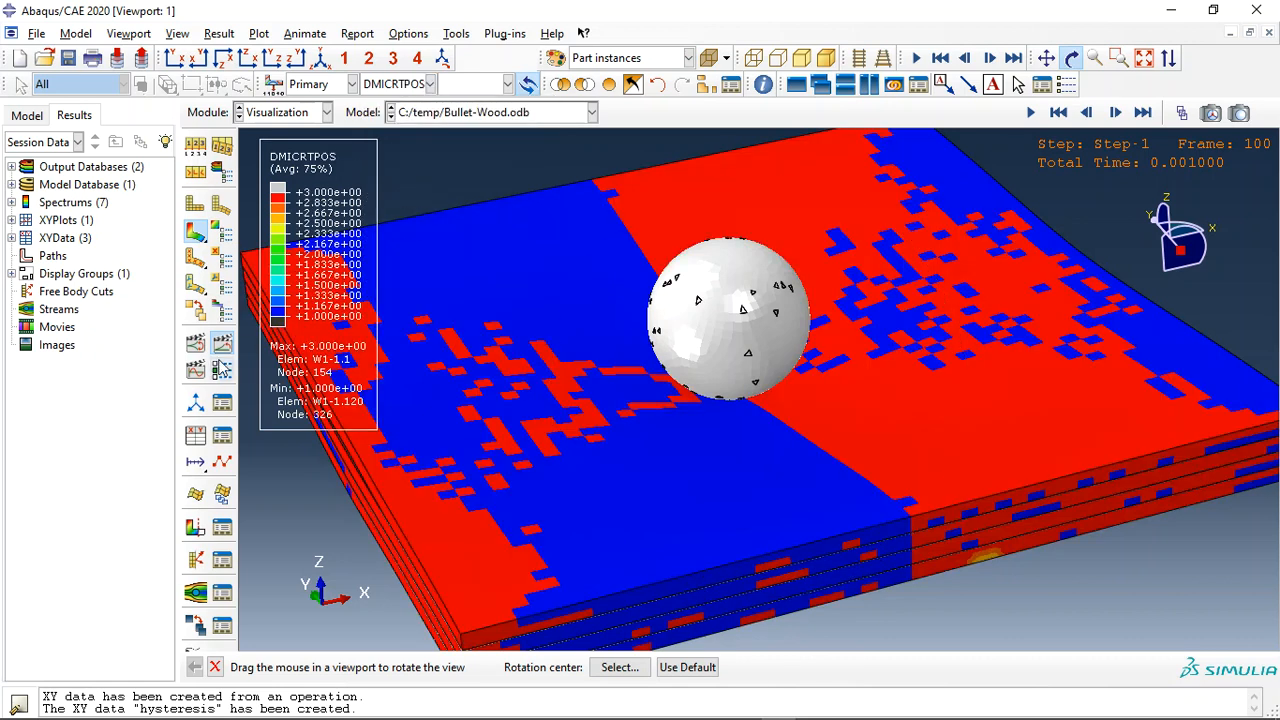
mouse_move(631, 341)
mouse_down()
mouse_move(691, 237)
mouse_move(620, 332)
mouse_up()
Plot the EDMICRTINTP contours on the full model, followed by the EDMICRTLAYER contours
click(429, 85)
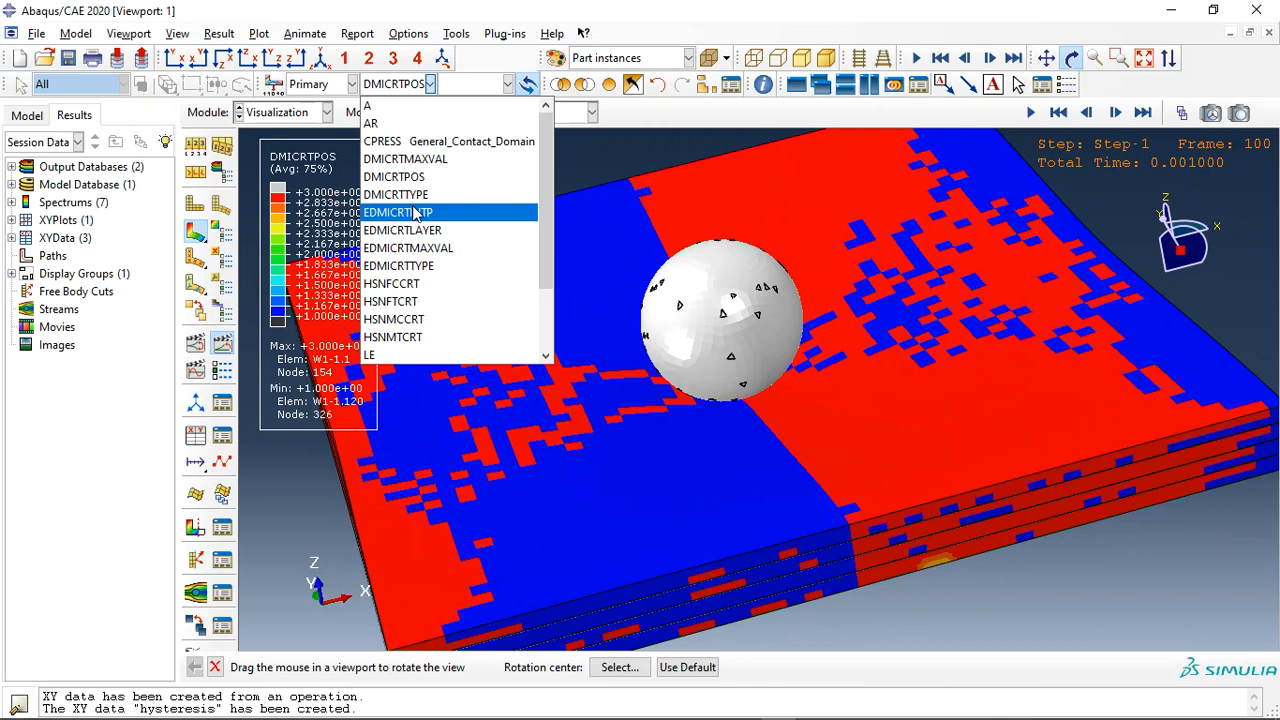
click(412, 209)
click(396, 84)
click(395, 228)
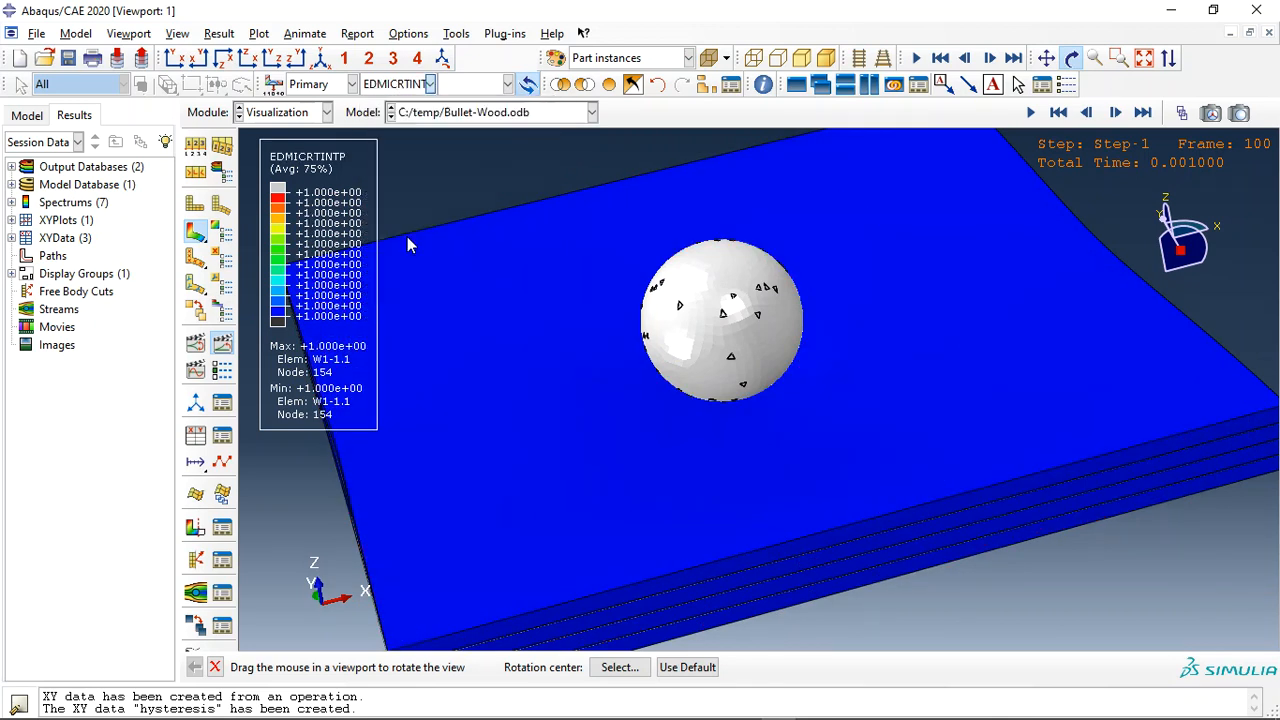
Run the time-history animation, switch the contours to EDMICRTMAXVAL while it plays, and stop it
click(222, 344)
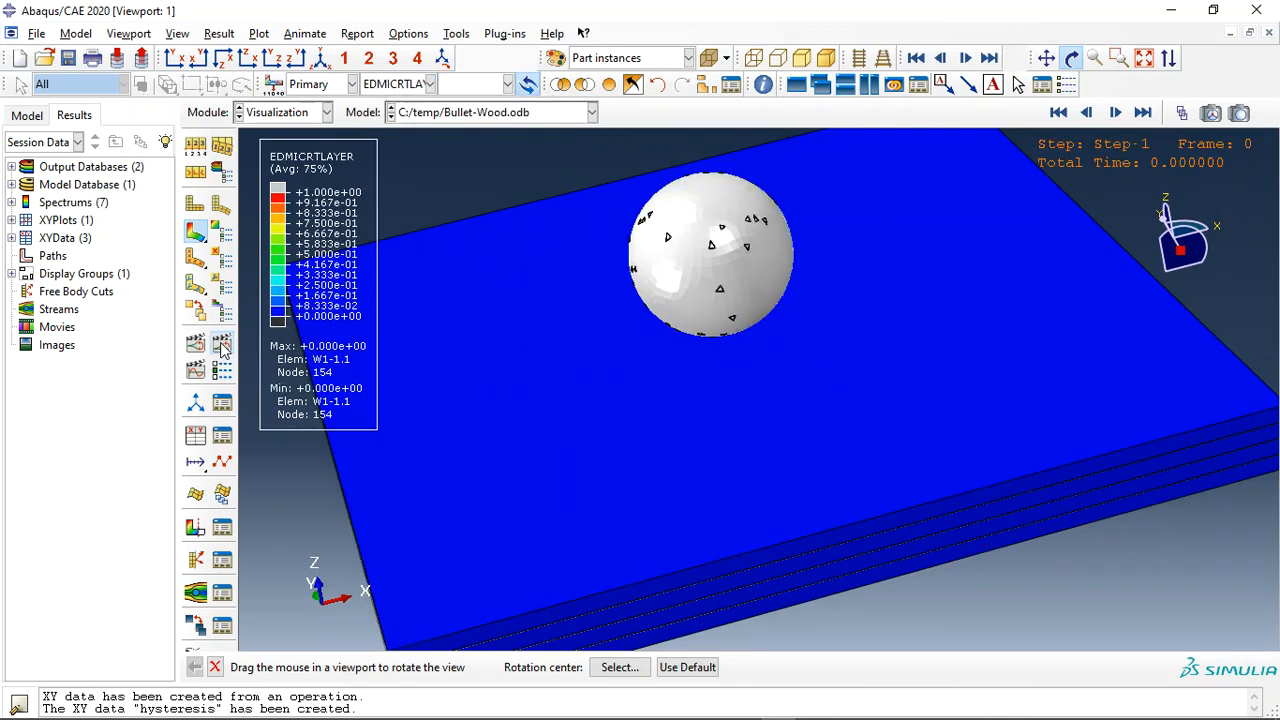
click(400, 84)
click(401, 252)
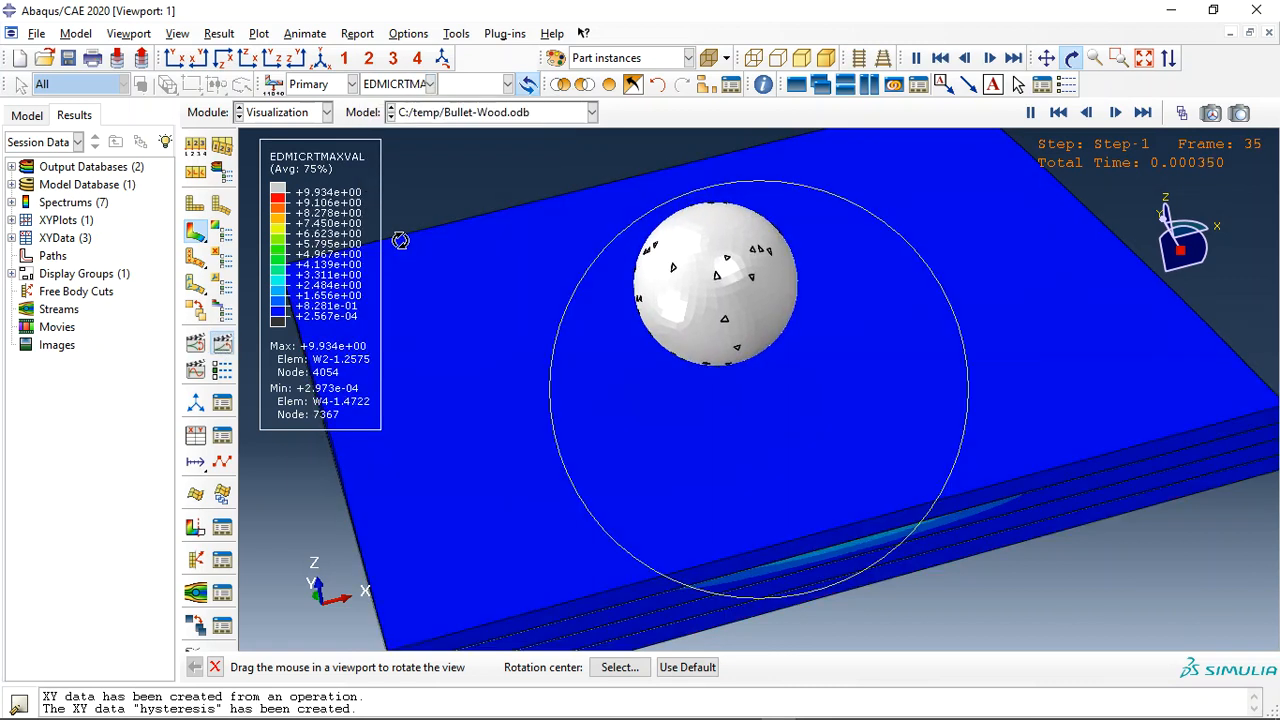
middle_click(423, 278)
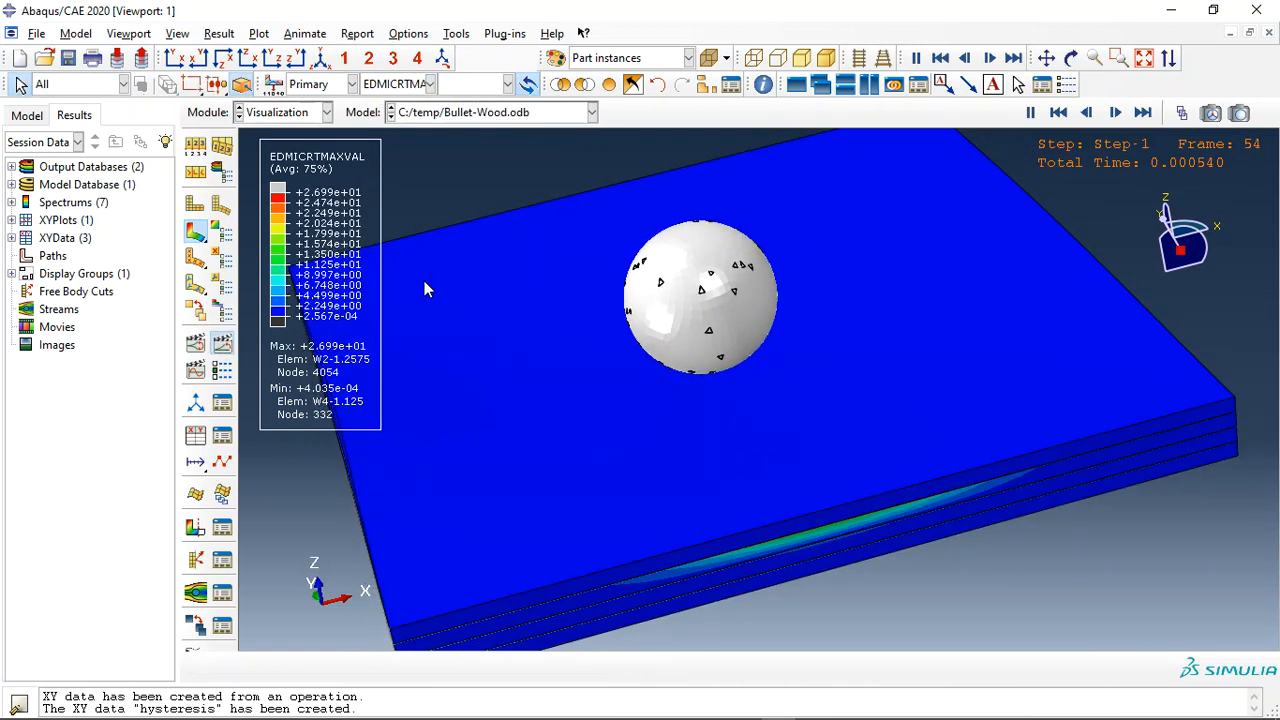
click(222, 347)
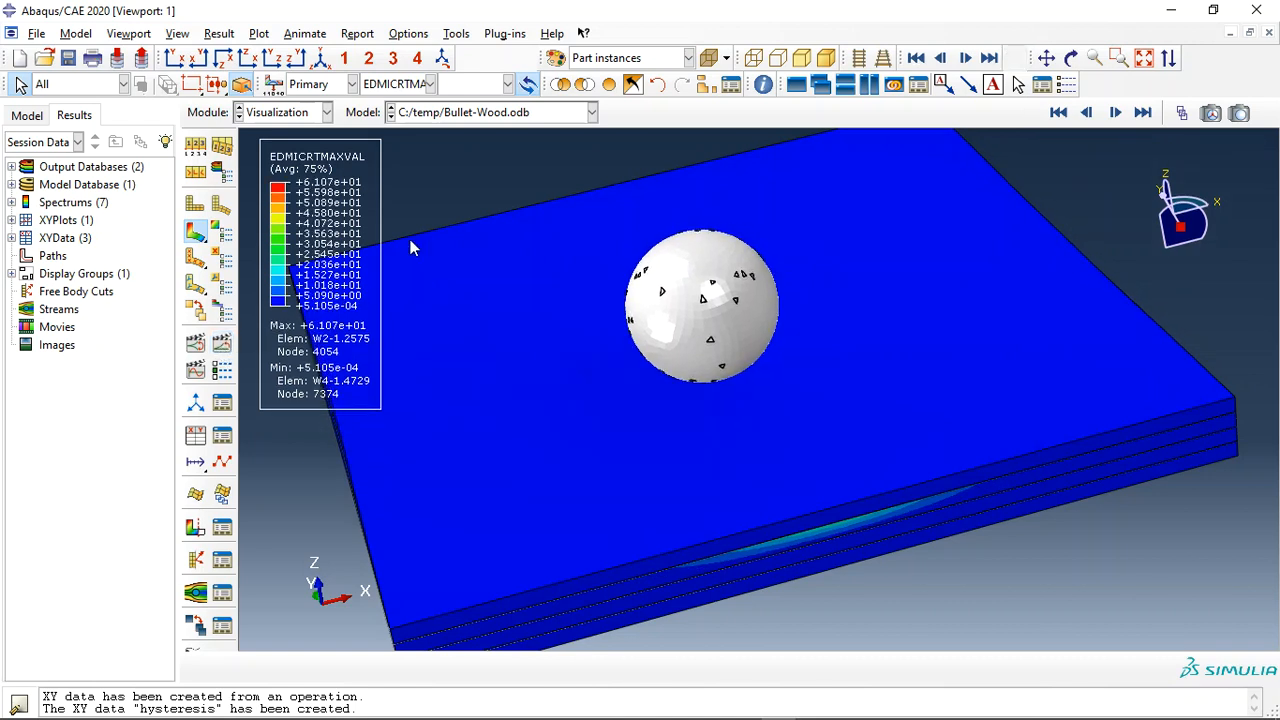
Remove the top wood layer by part instance and display the last frame of the EDMICRTMAXVAL contours
click(584, 84)
click(515, 336)
click(1143, 112)
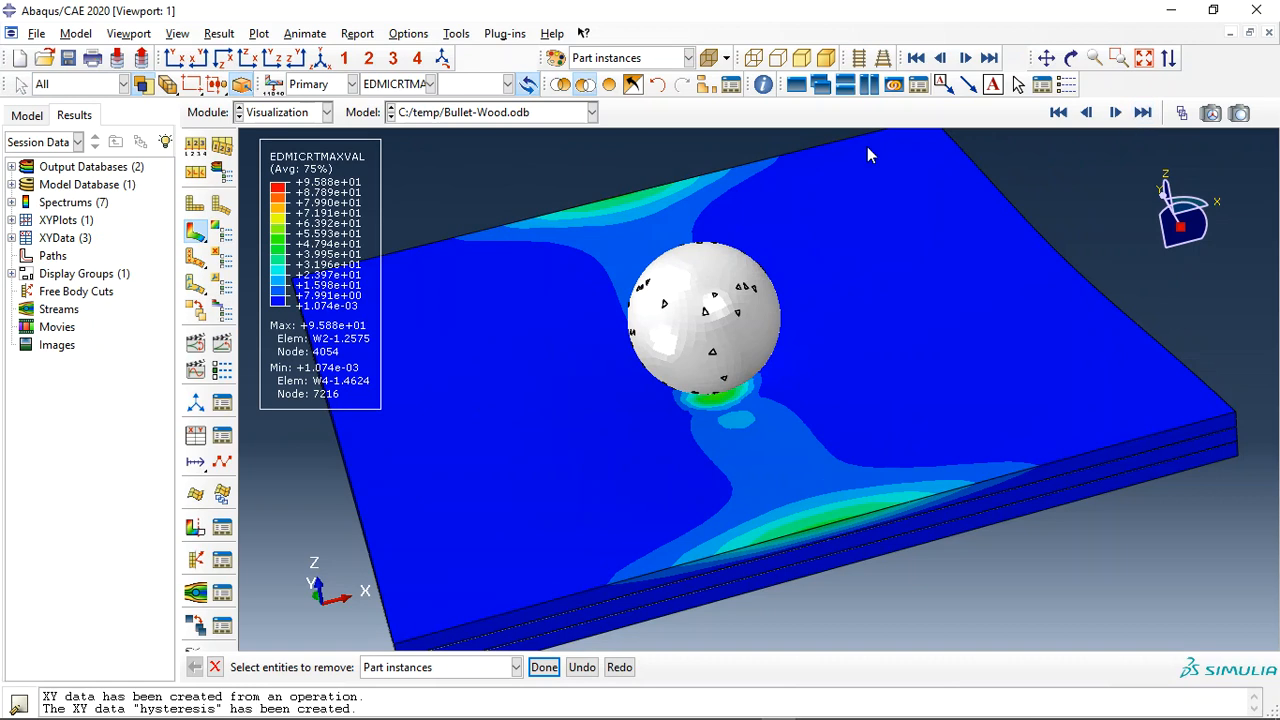
Plot the EDMICRTTYPE contours and remove the uppermost remaining wood layers by part instance
click(430, 84)
click(426, 266)
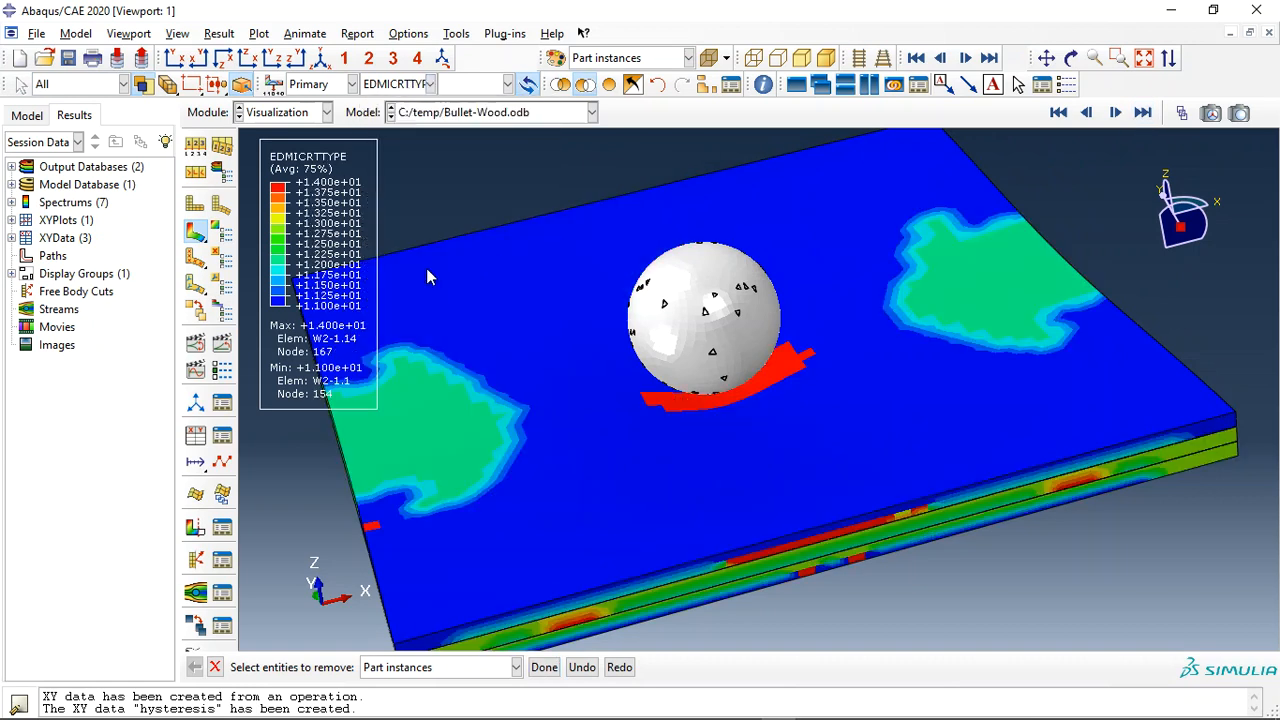
click(567, 318)
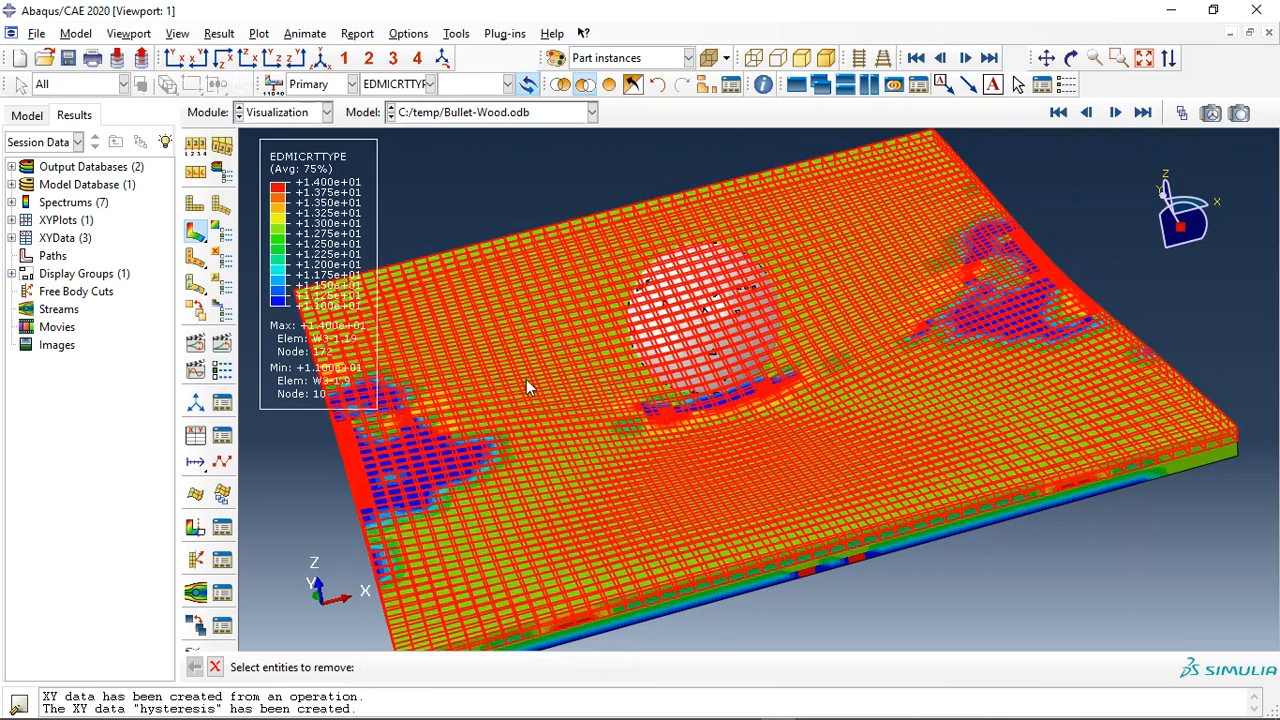
click(526, 379)
Restore the full model display and examine the EDMICRTTYPE contours along the side faces of the layers
click(608, 84)
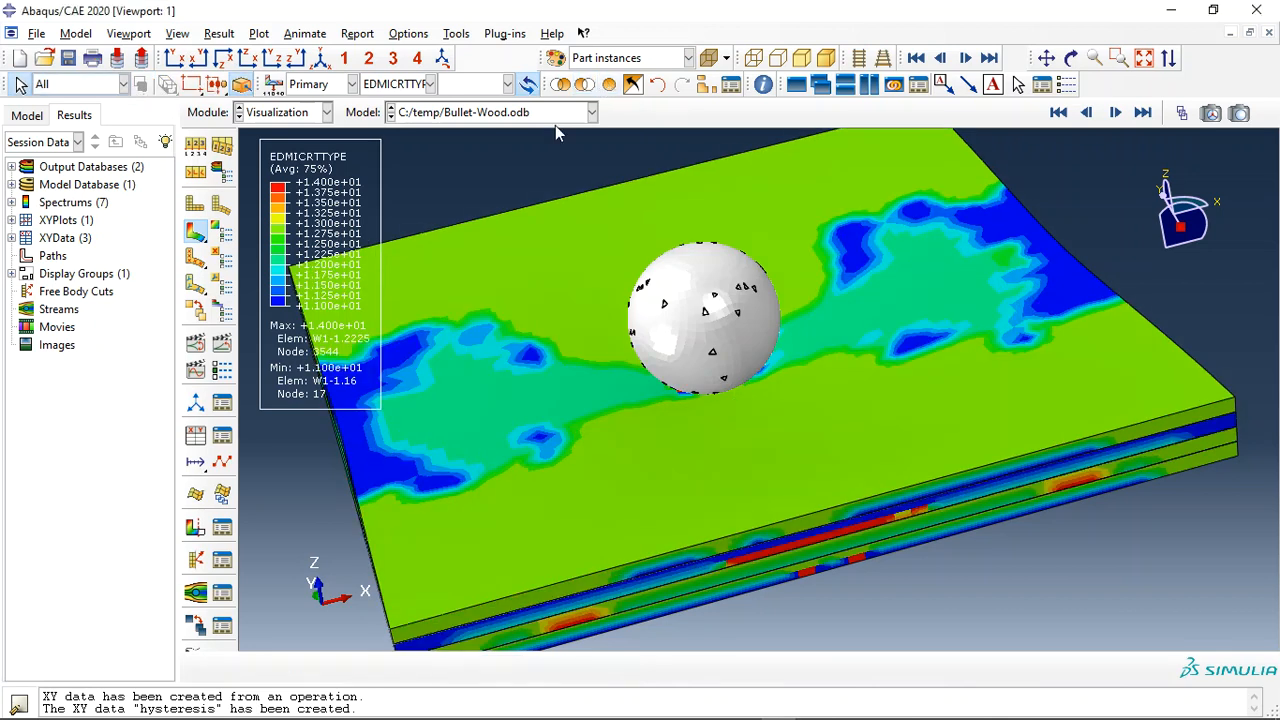
scroll(554, 266, down, 2)
click(1071, 58)
drag(665, 485, 752, 343)
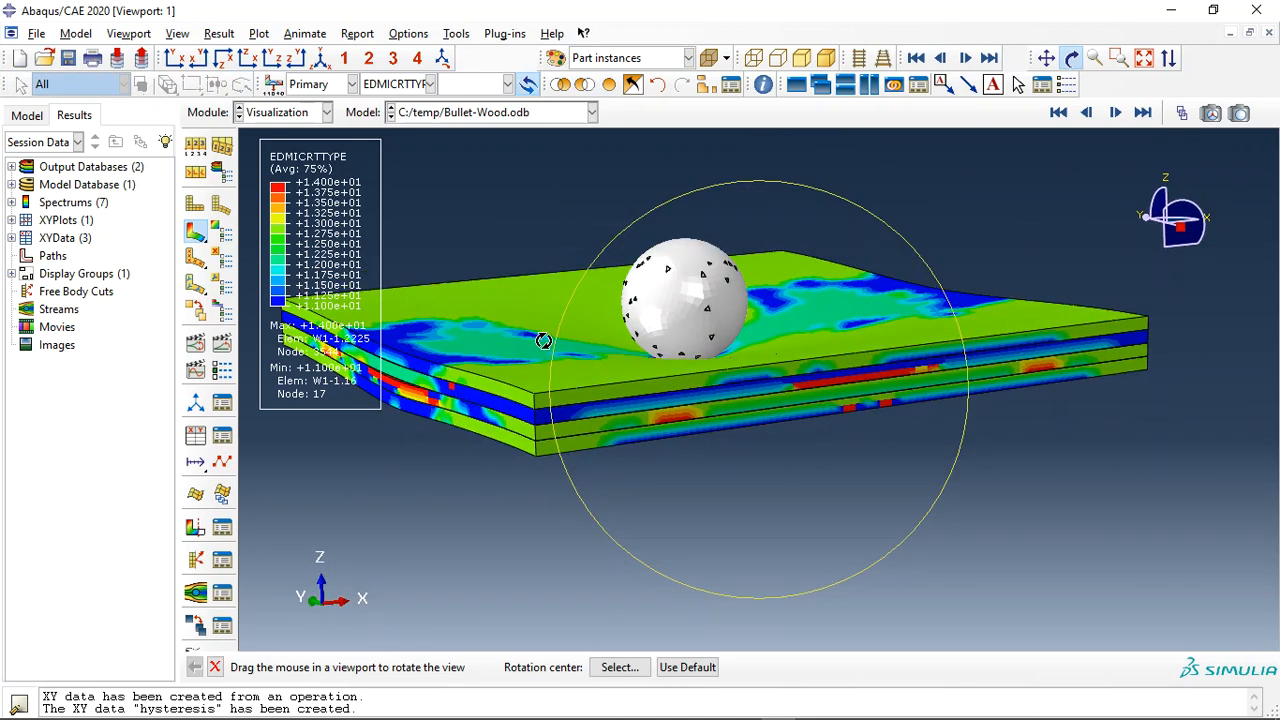
Plot the displacement magnitude (U) and animate it over the time history close to the layer edges, stopping partway
click(400, 84)
scroll(400, 300, down, 2)
click(398, 317)
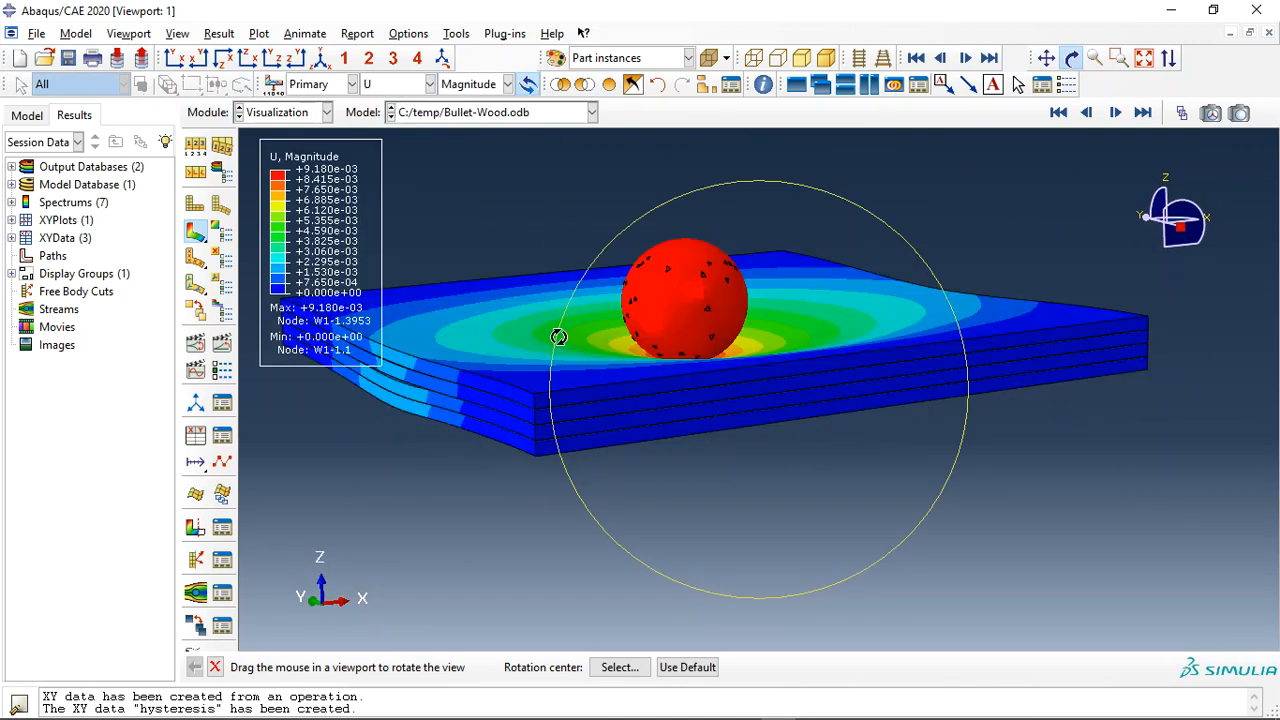
drag(563, 420, 666, 400)
key(Escape)
click(221, 343)
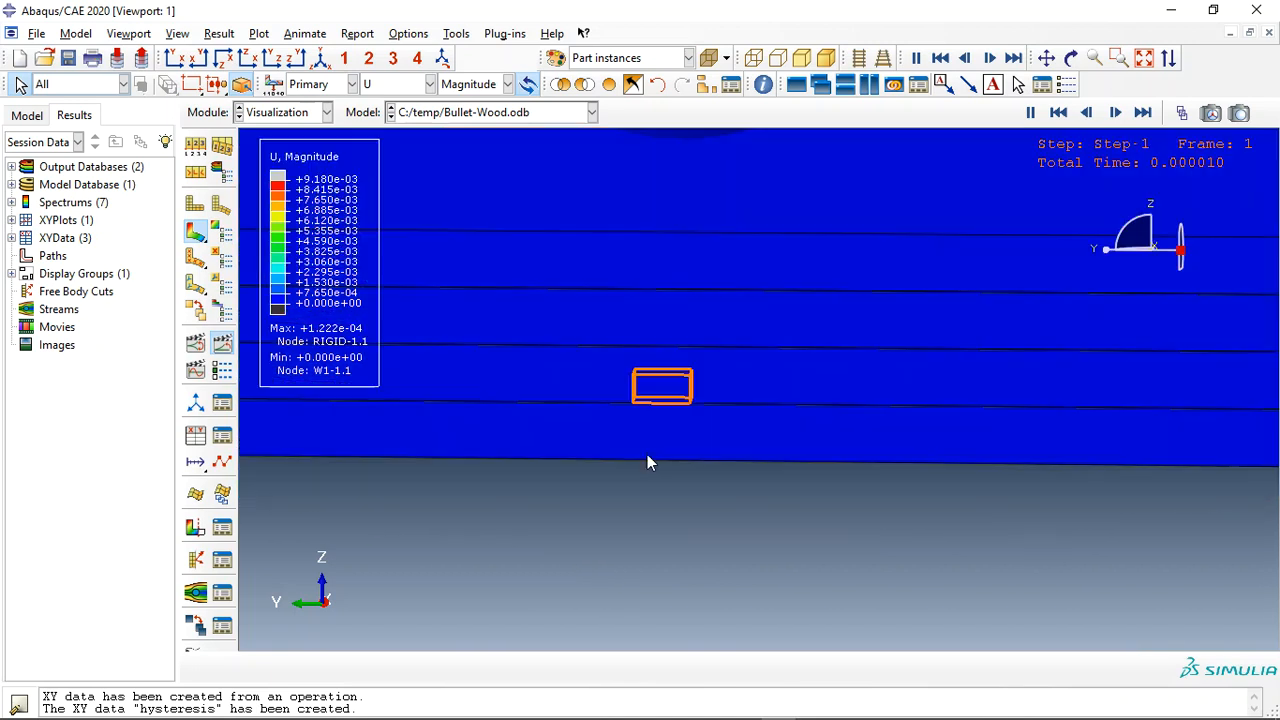
click(223, 345)
Create XY data from the ODB history output by summing the RF3 reaction forces of all listed wood-layer nodes, and plot the curve
click(197, 436)
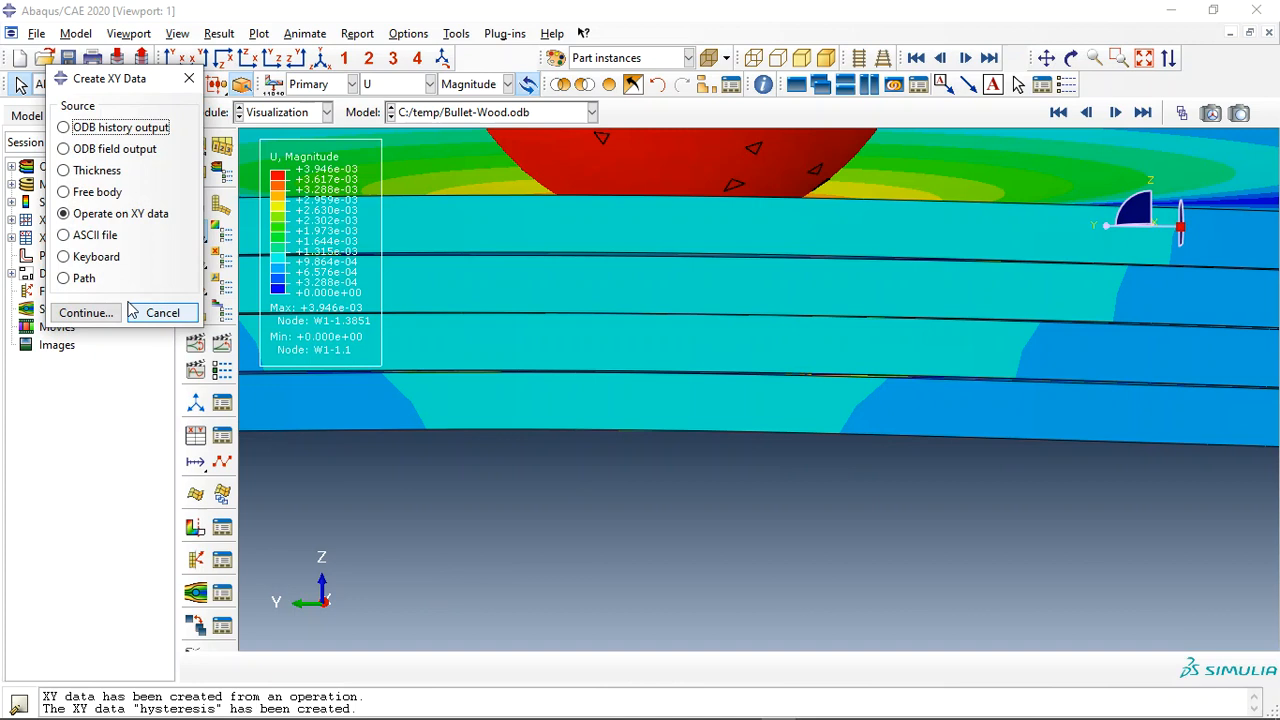
click(86, 313)
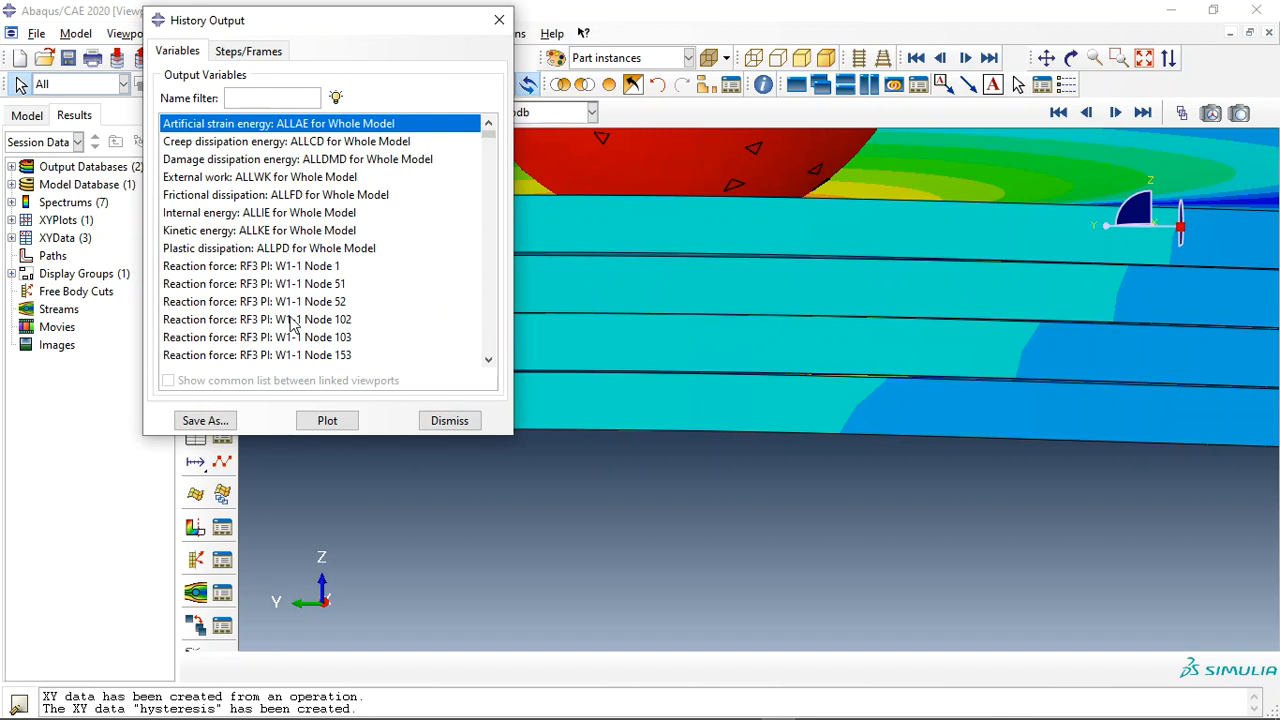
drag(221, 270, 215, 710)
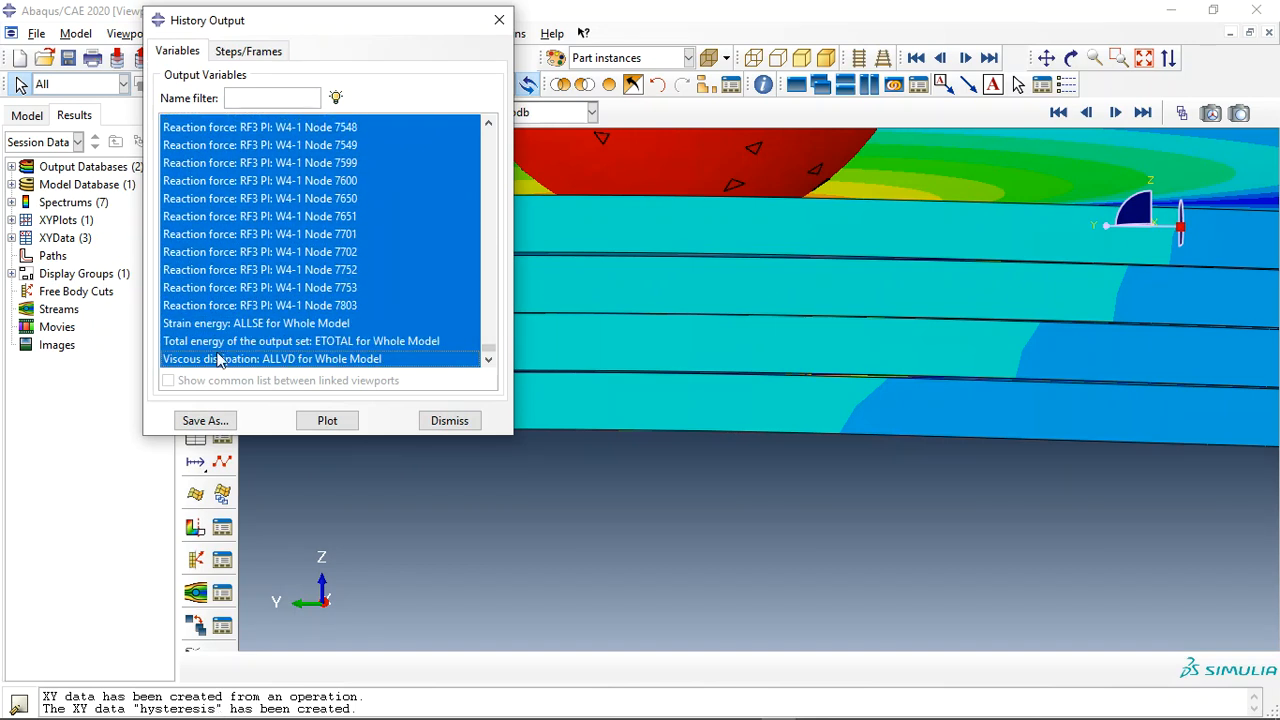
drag(218, 360, 228, 318)
click(204, 424)
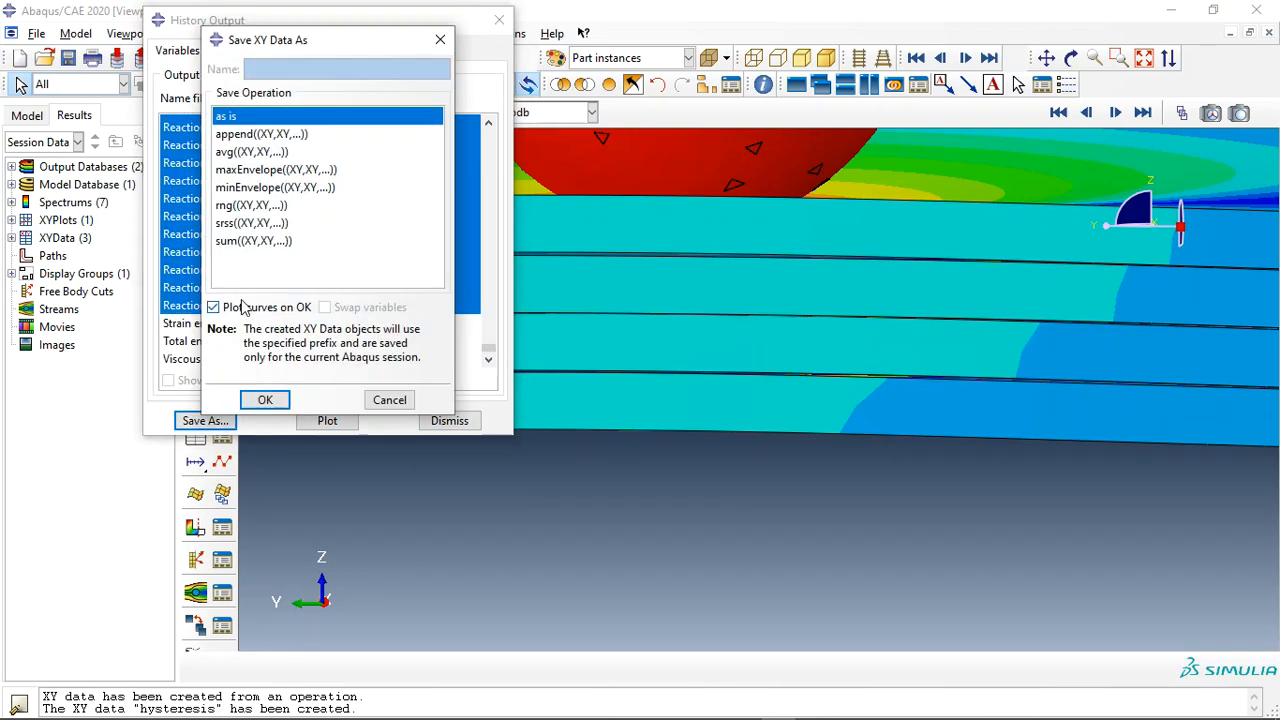
click(252, 241)
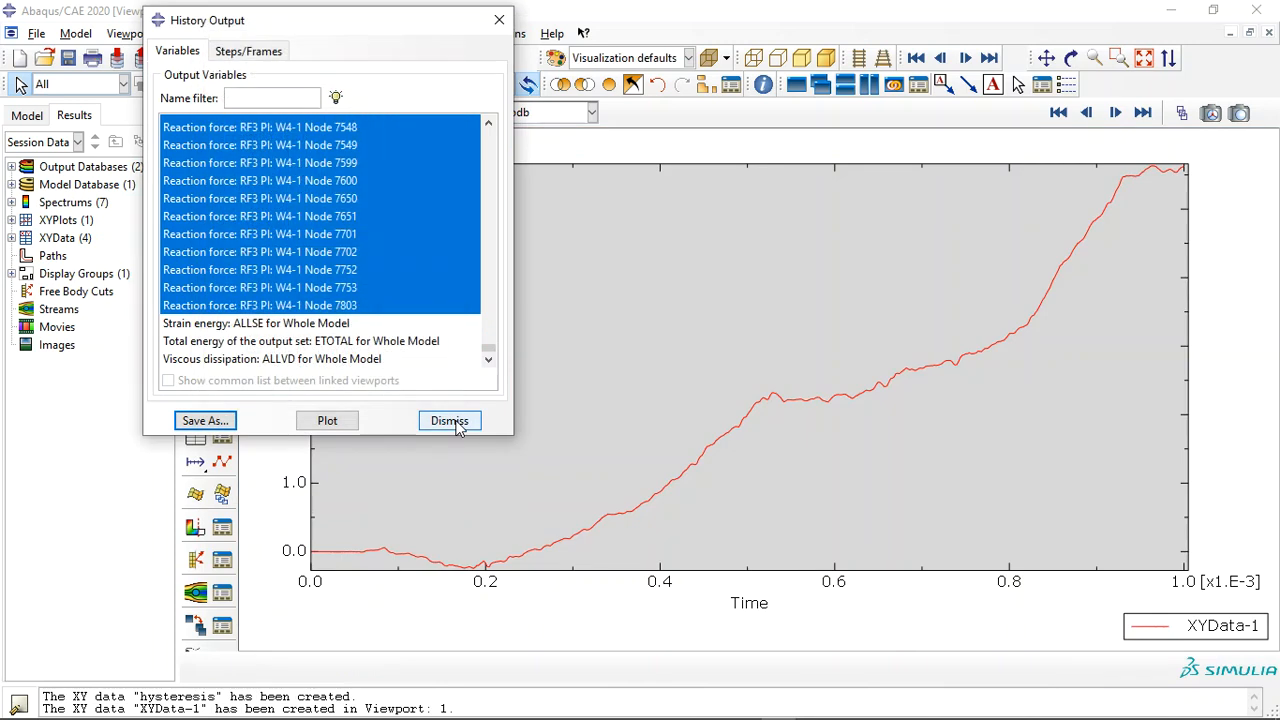
click(449, 420)
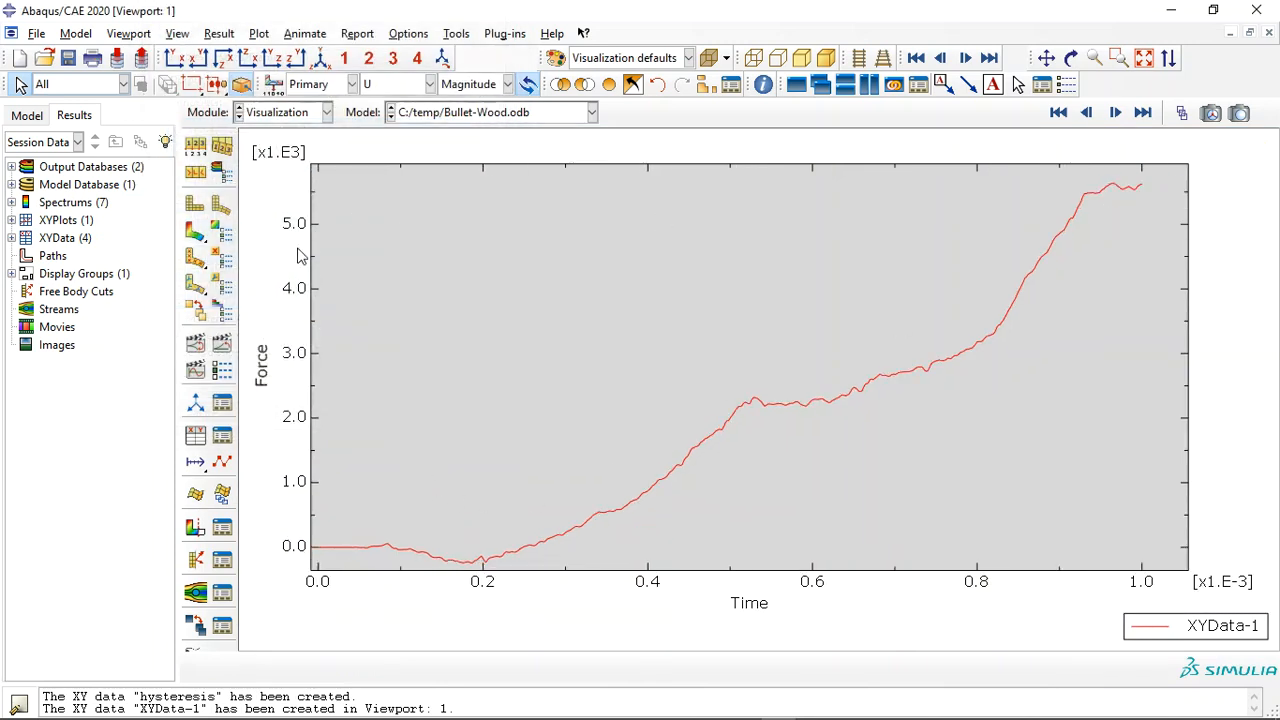
Return to the displacement magnitude contour plot and examine the whole plate and bullet from several angles
click(198, 232)
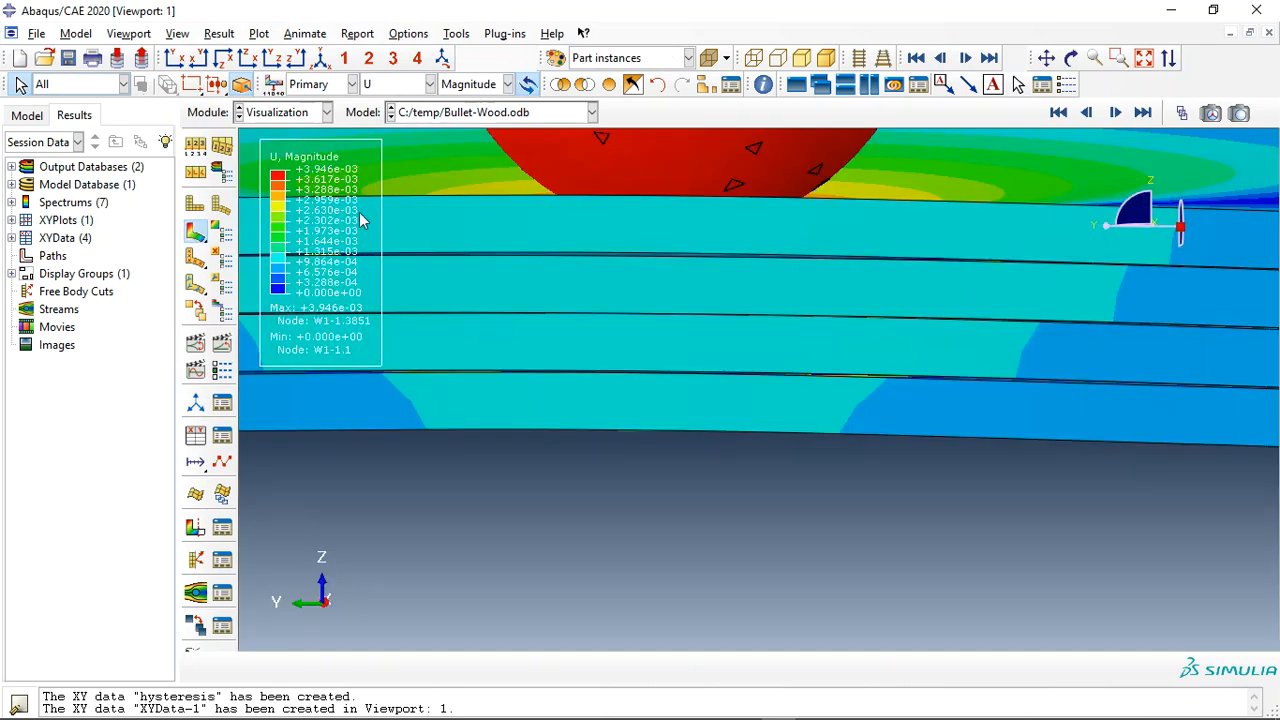
click(1143, 57)
click(1070, 57)
drag(790, 350, 792, 403)
drag(672, 437, 638, 388)
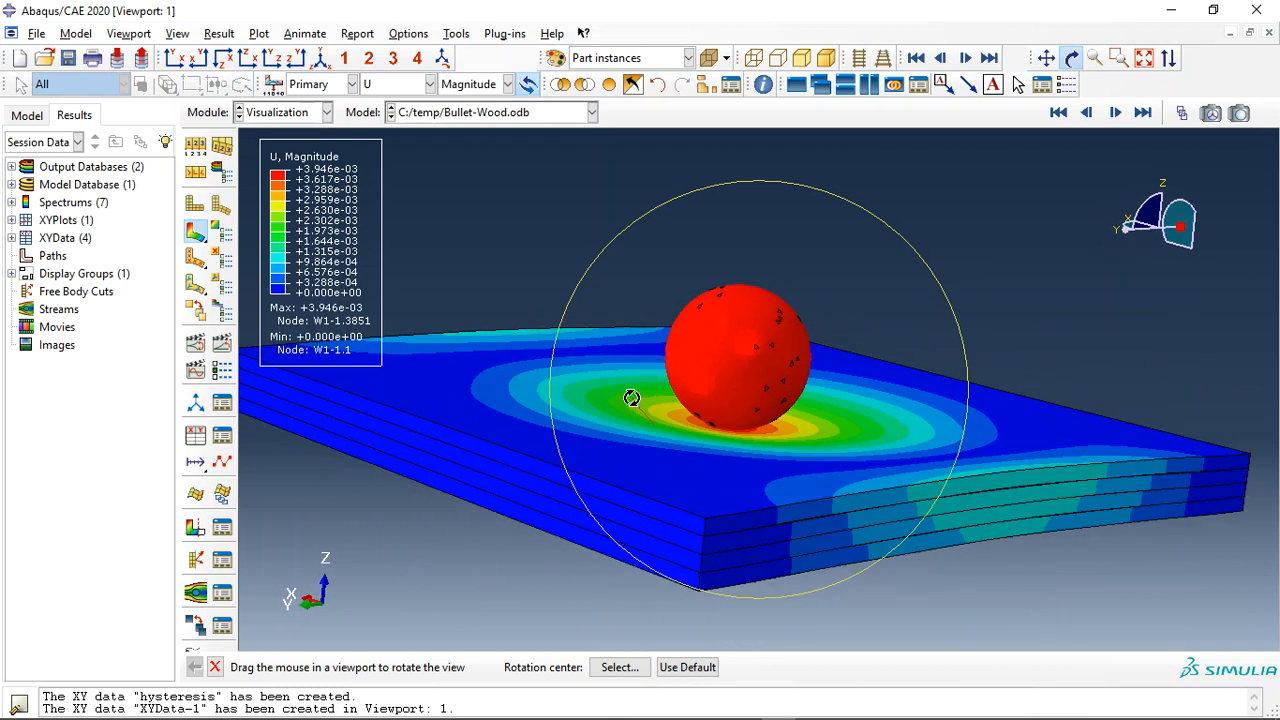
drag(703, 295, 650, 287)
drag(580, 397, 758, 300)
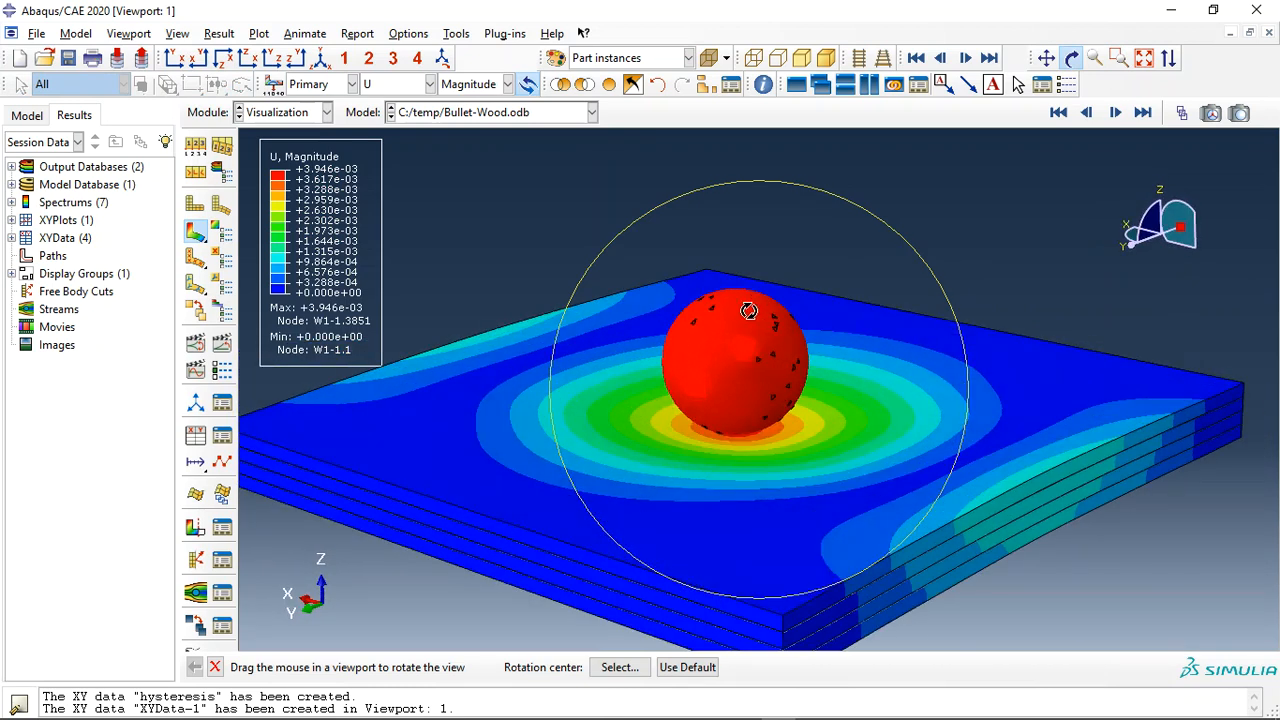
key(Escape)
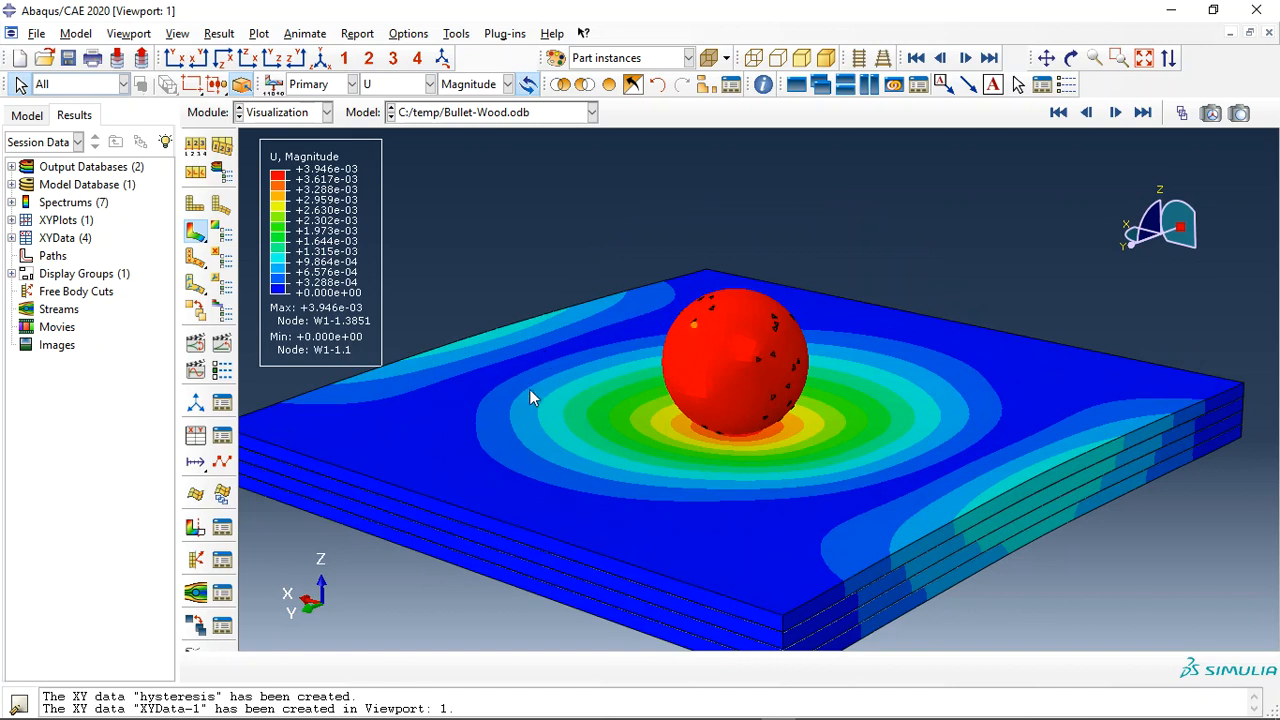
Switch to Firefox, read through the article on low energy impact on the multilayered wood panel, and highlight its contact e-mail address
mouse_move(528, 688)
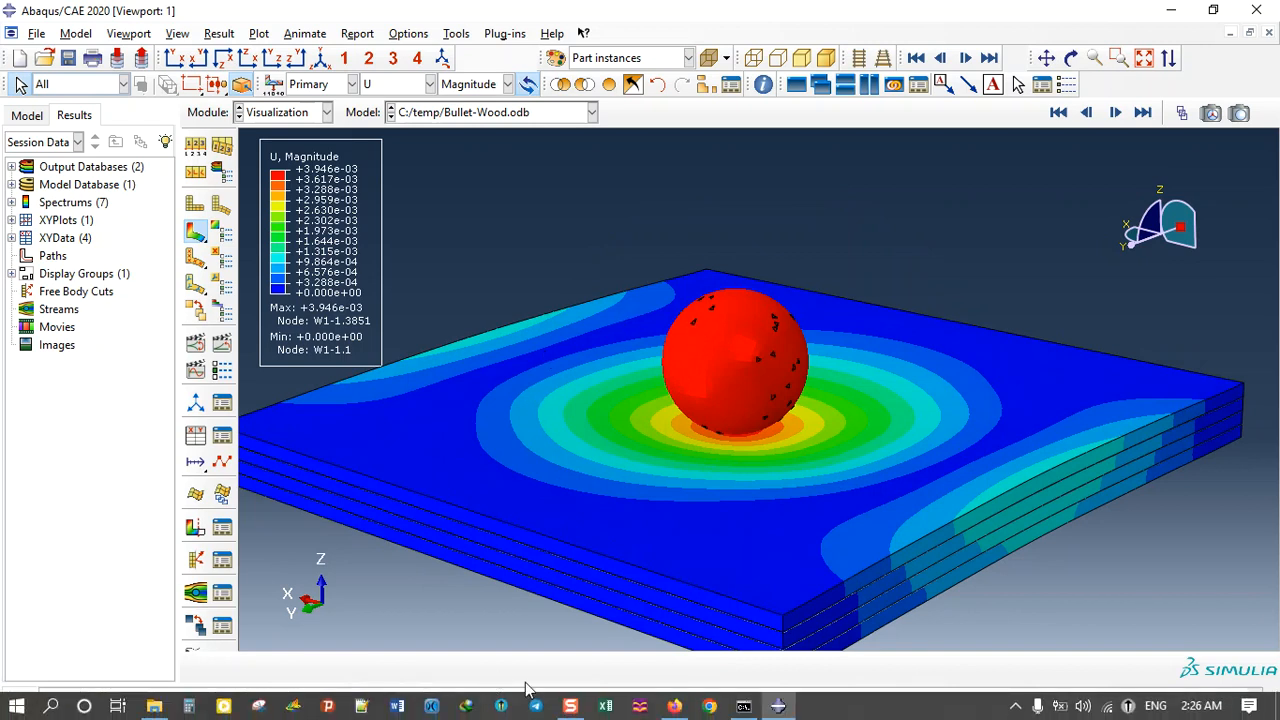
click(674, 706)
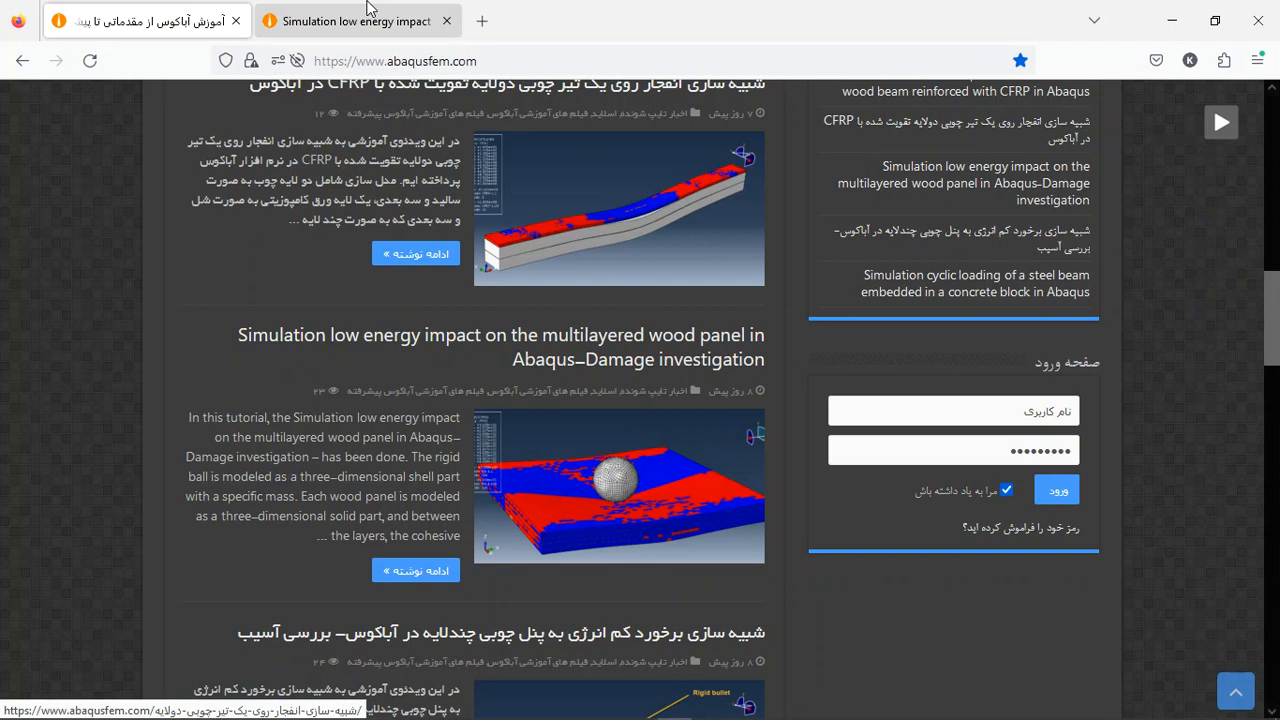
click(367, 8)
scroll(417, 313, down, 5)
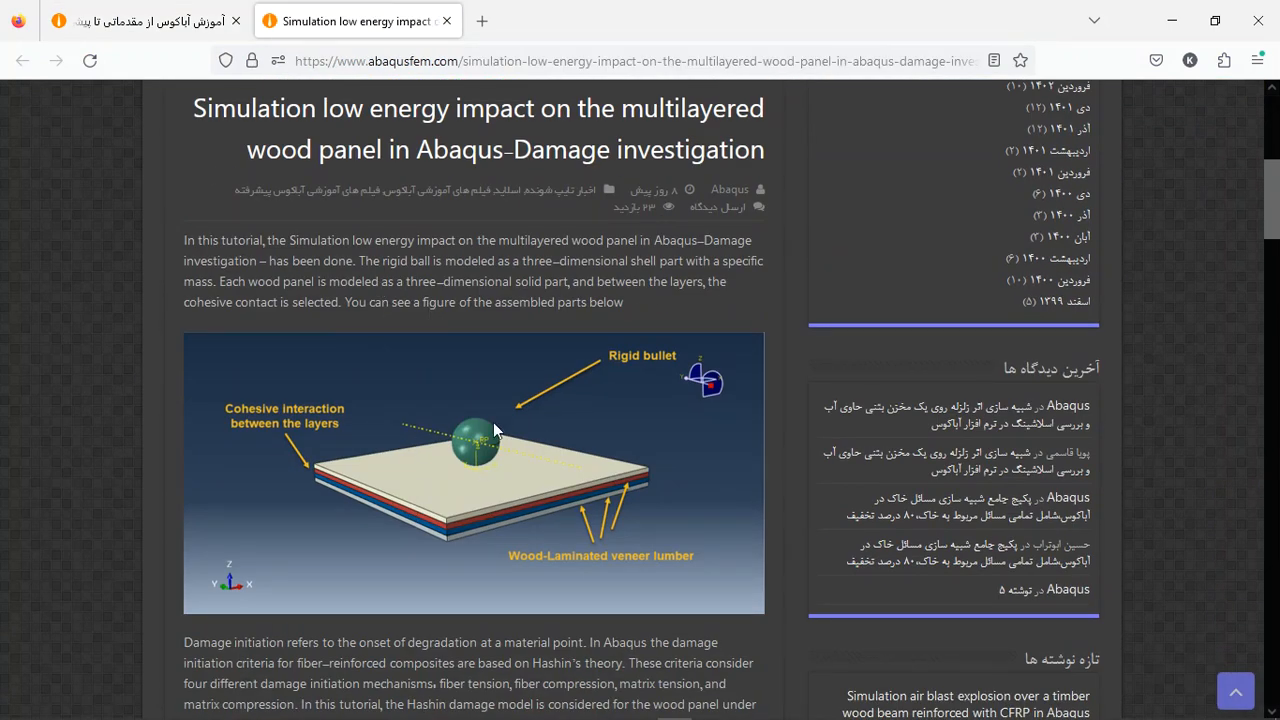
scroll(445, 413, down, 5)
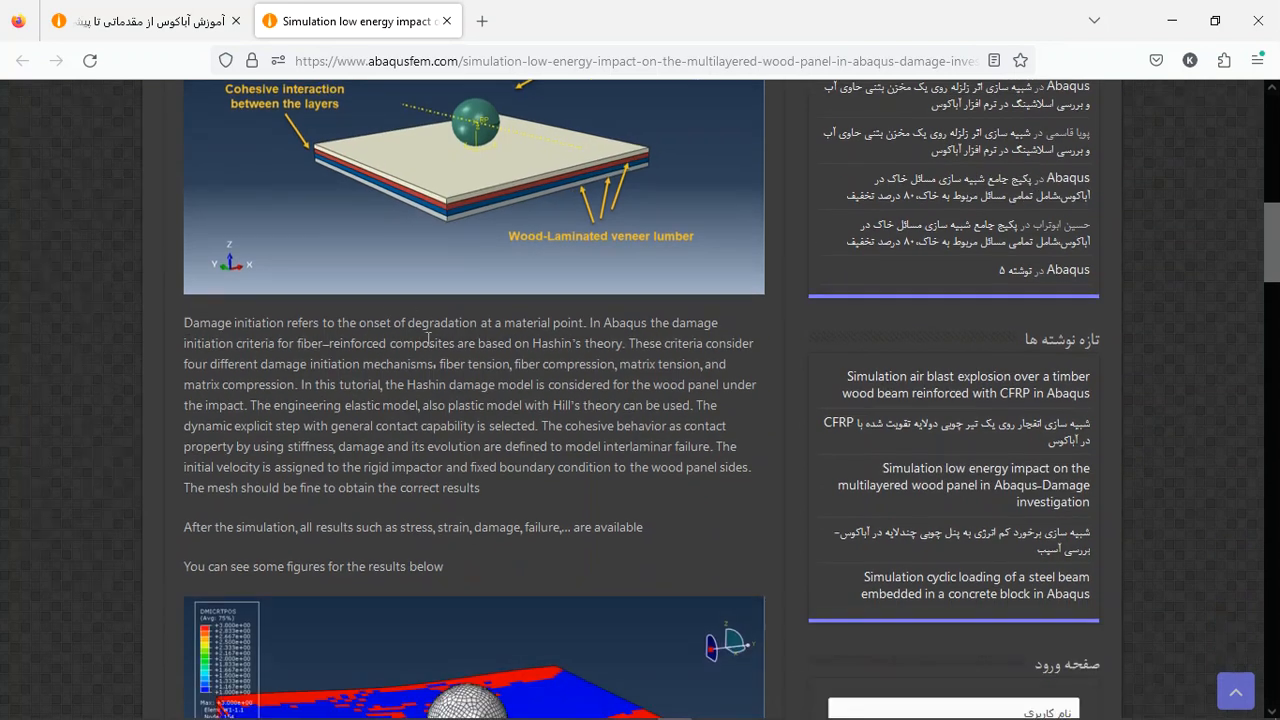
scroll(367, 367, down, 5)
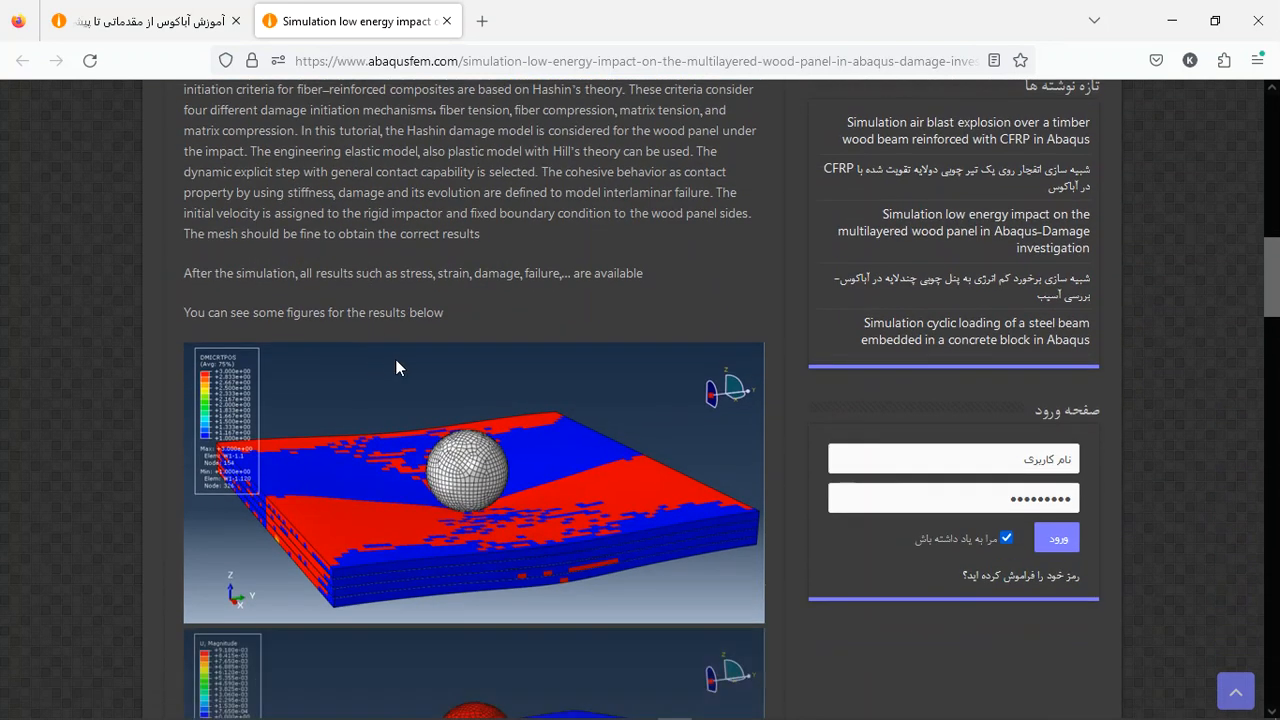
scroll(458, 324, down, 8)
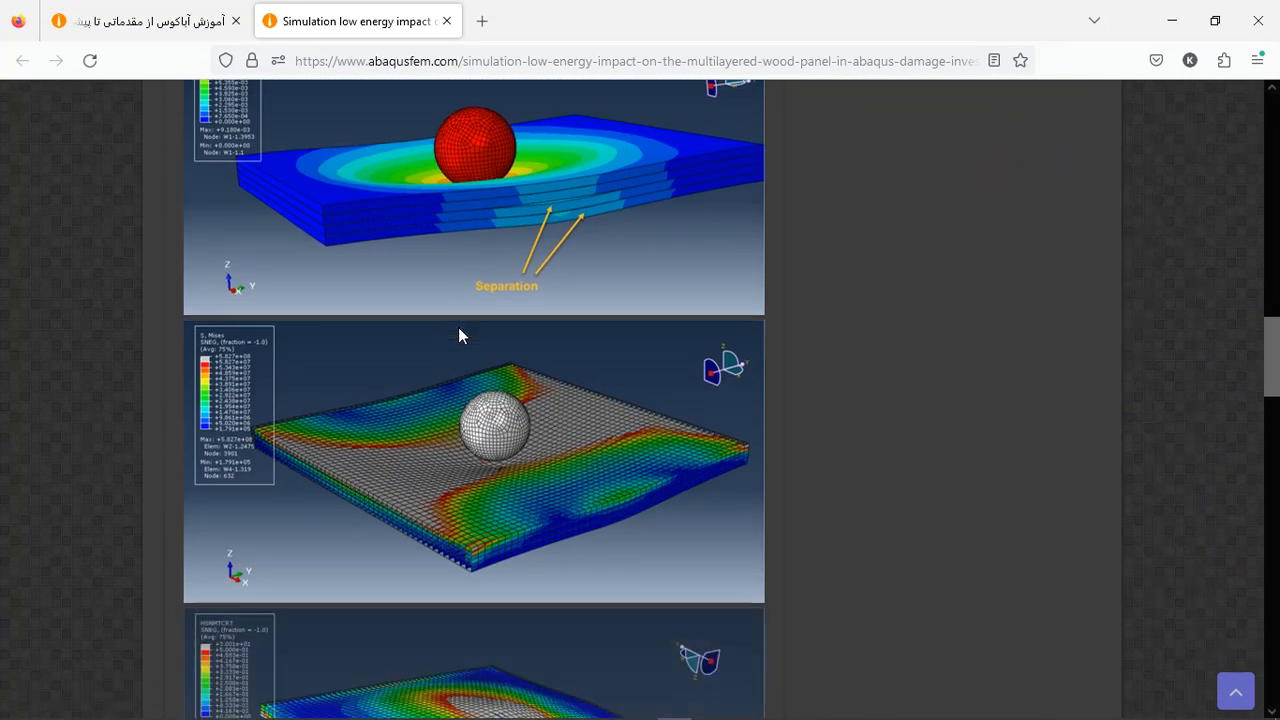
scroll(458, 327, down, 3)
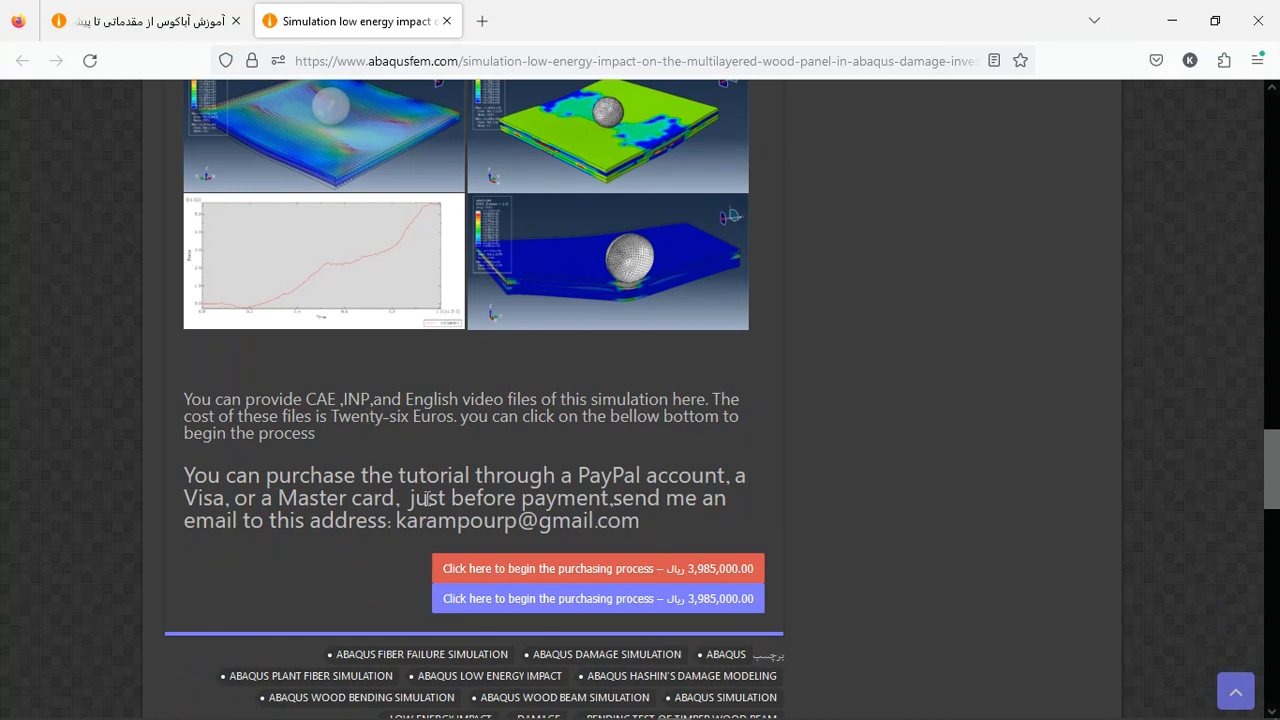
drag(397, 521, 641, 533)
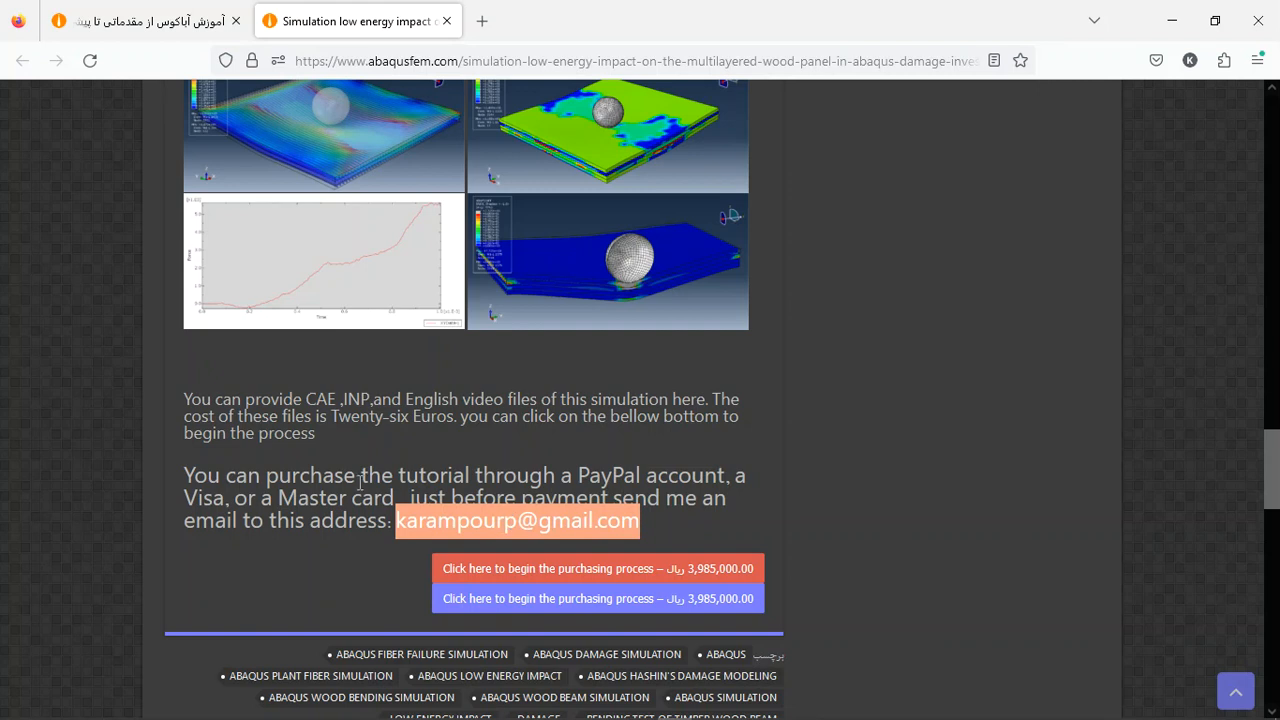
mouse_move(680, 712)
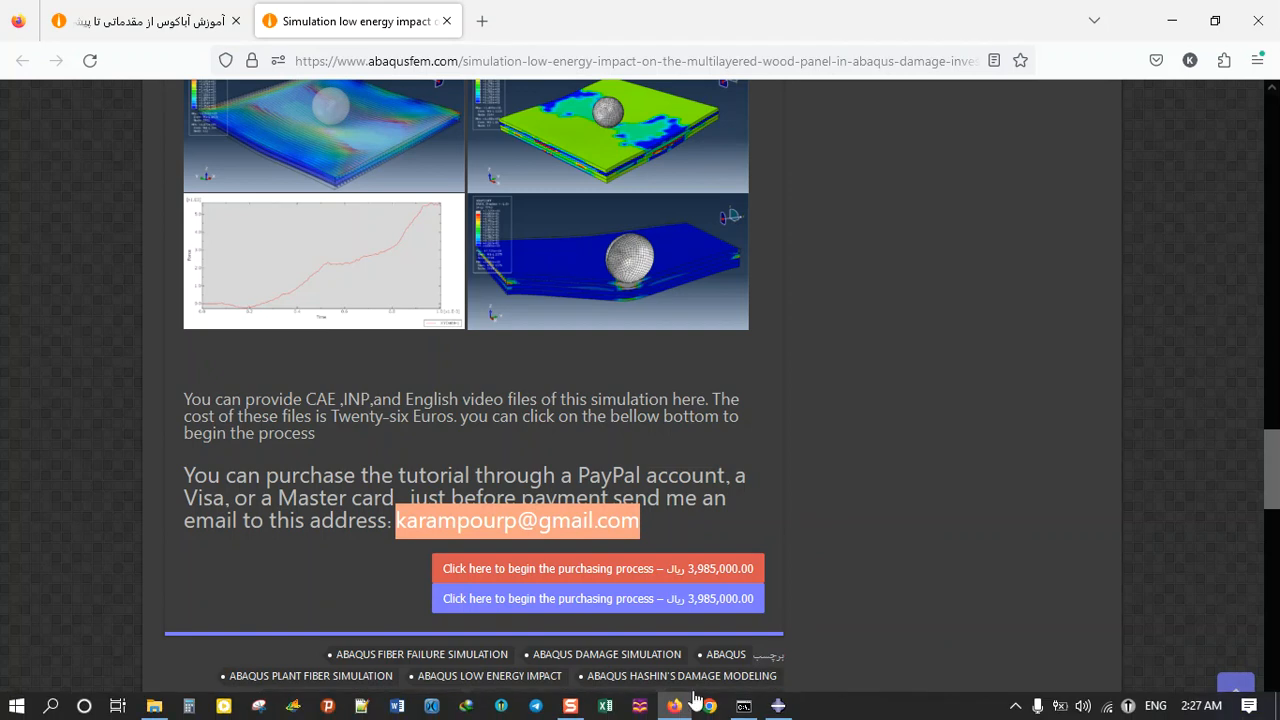